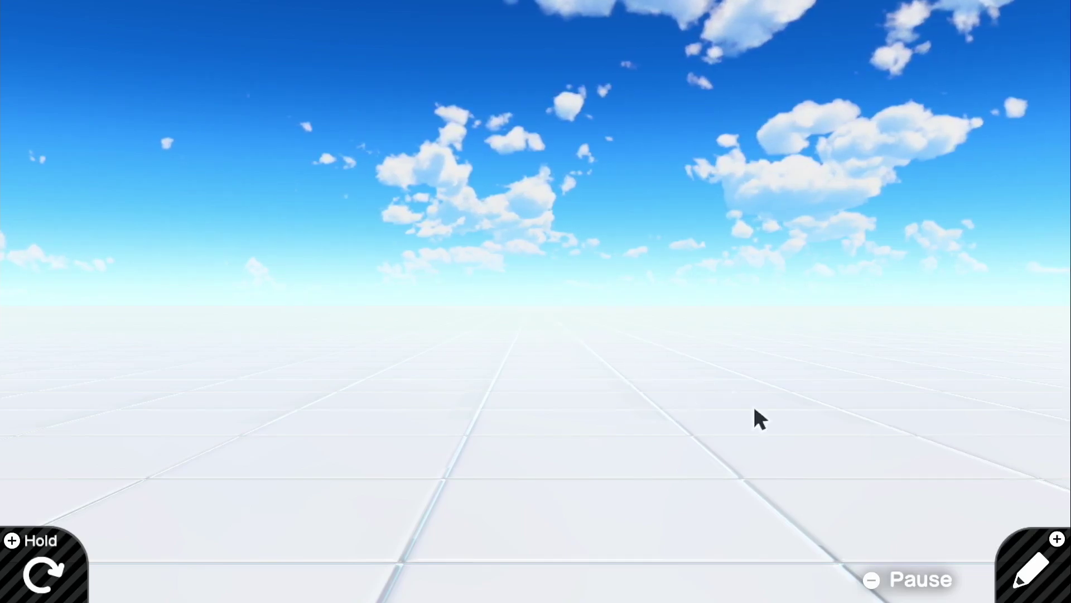
Place a World Nodon from the Objects list and move it to the right of the grid
click(1032, 566)
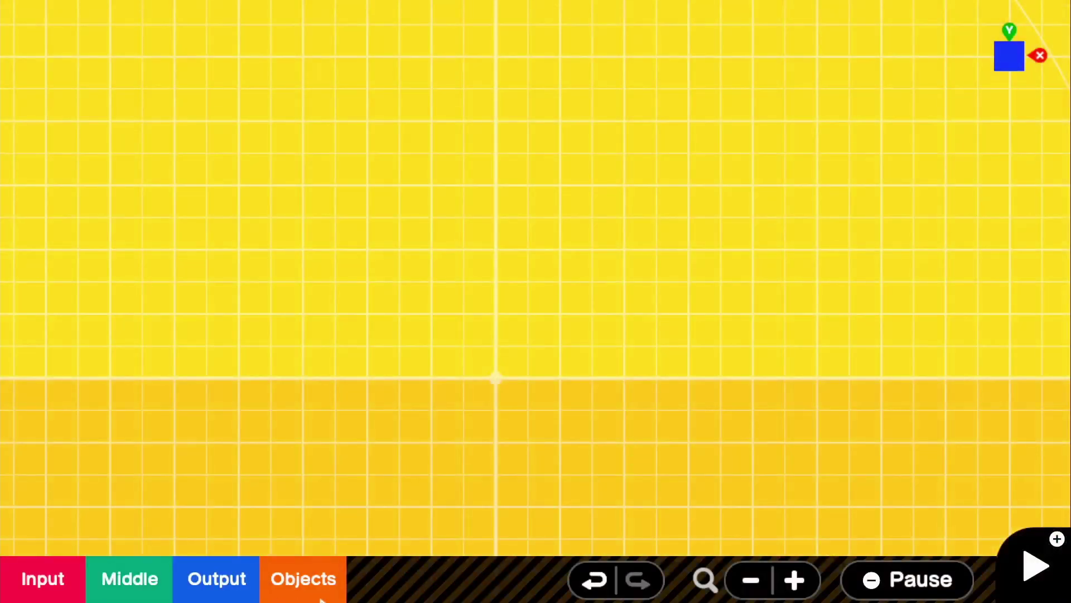
click(278, 577)
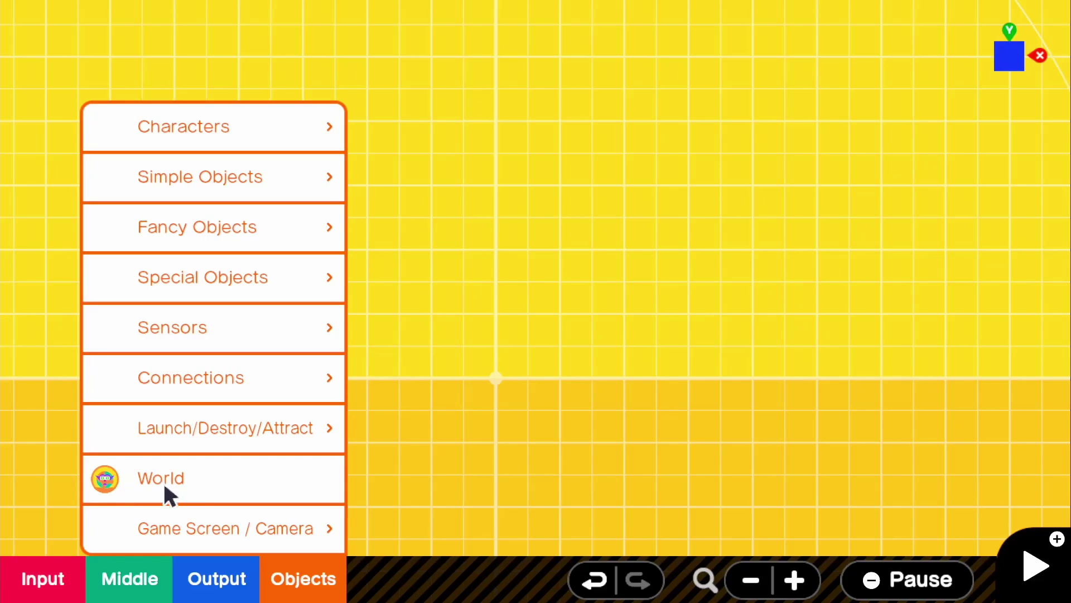
click(182, 488)
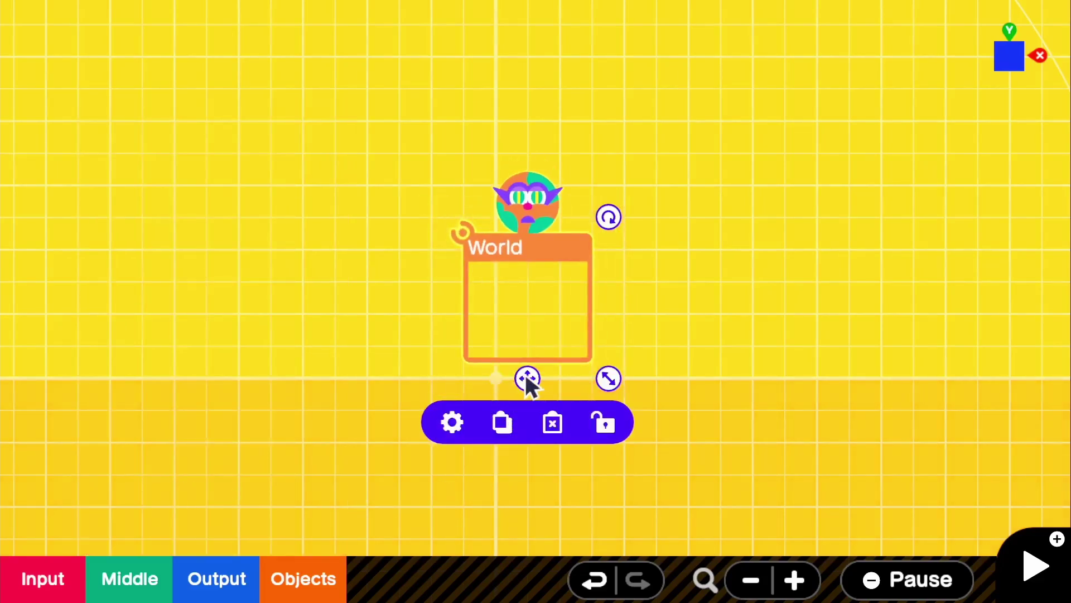
drag(526, 378, 757, 384)
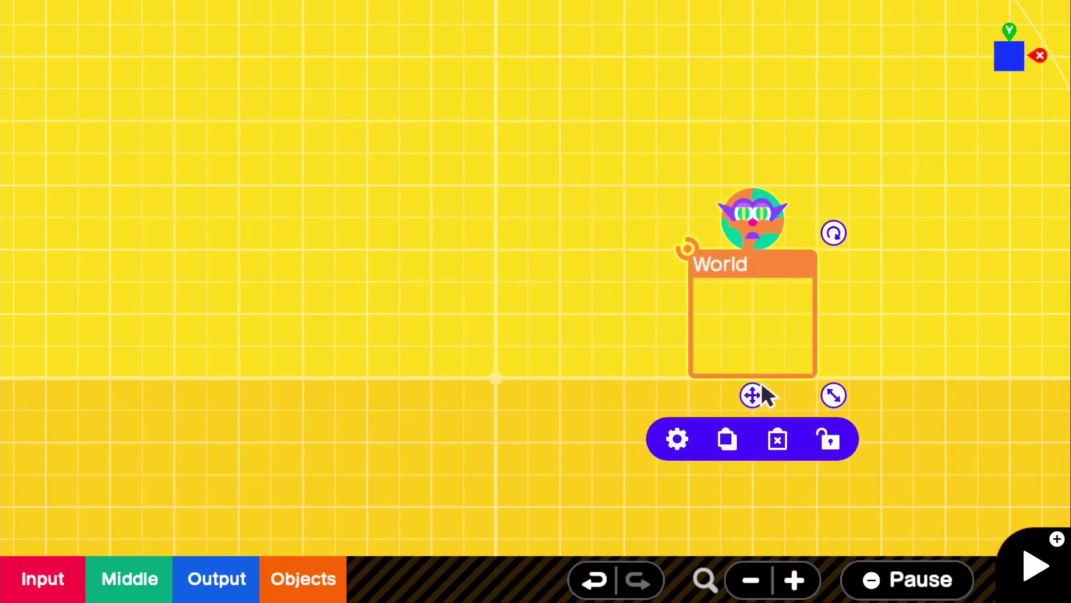
drag(681, 424, 636, 427)
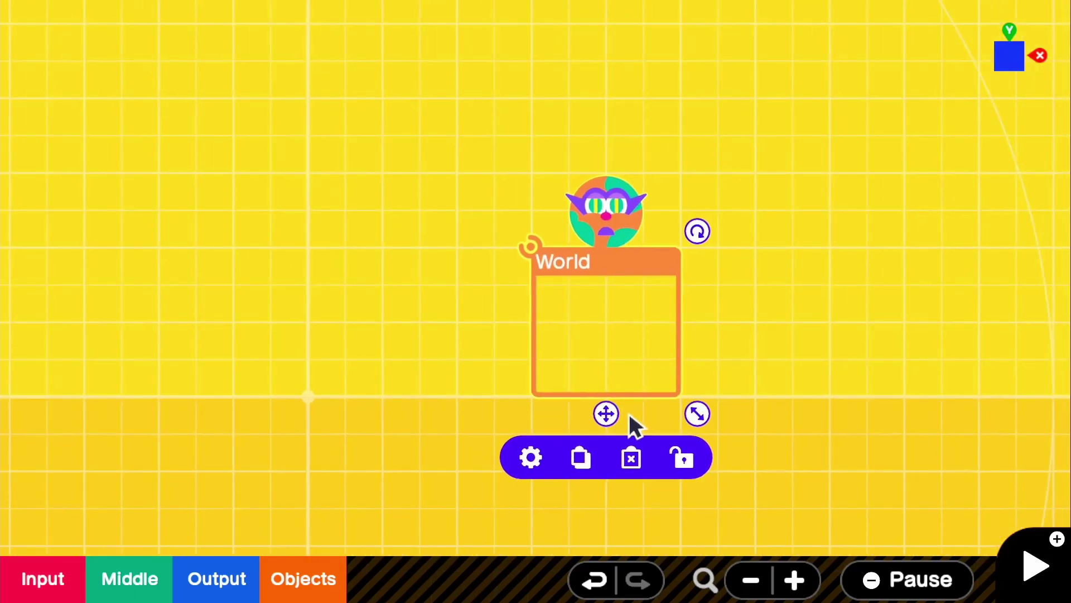
Change the World Nodon's Object Appearance setting to Metallic
click(530, 457)
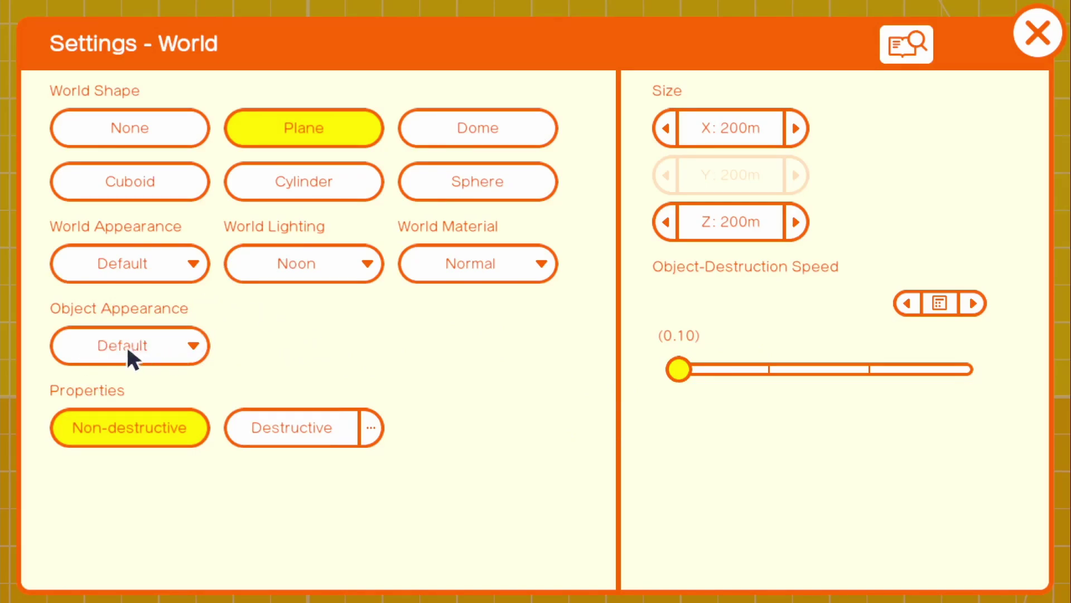
click(175, 350)
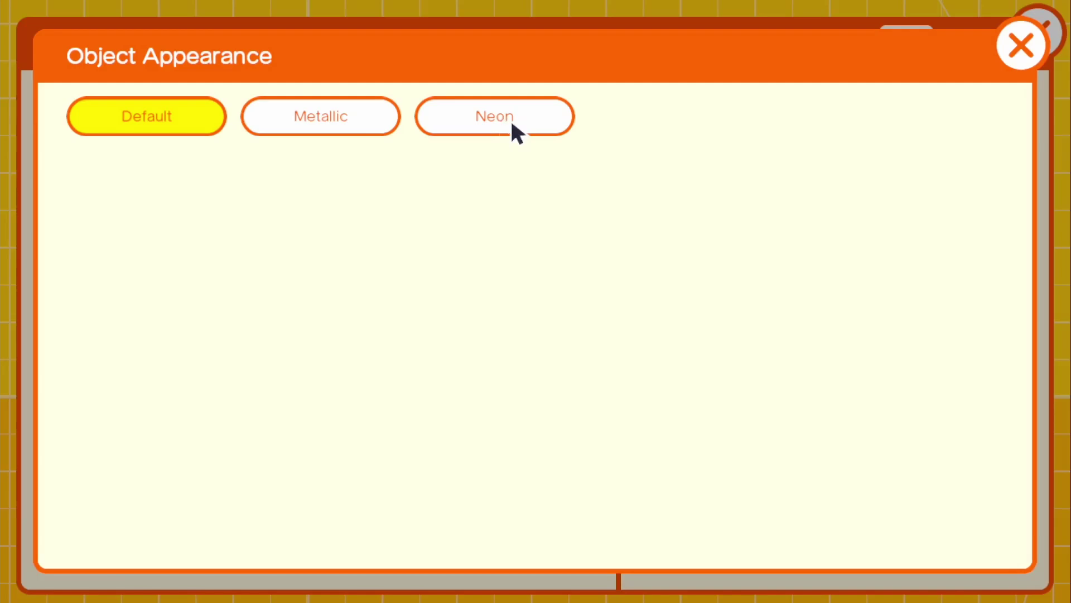
click(344, 129)
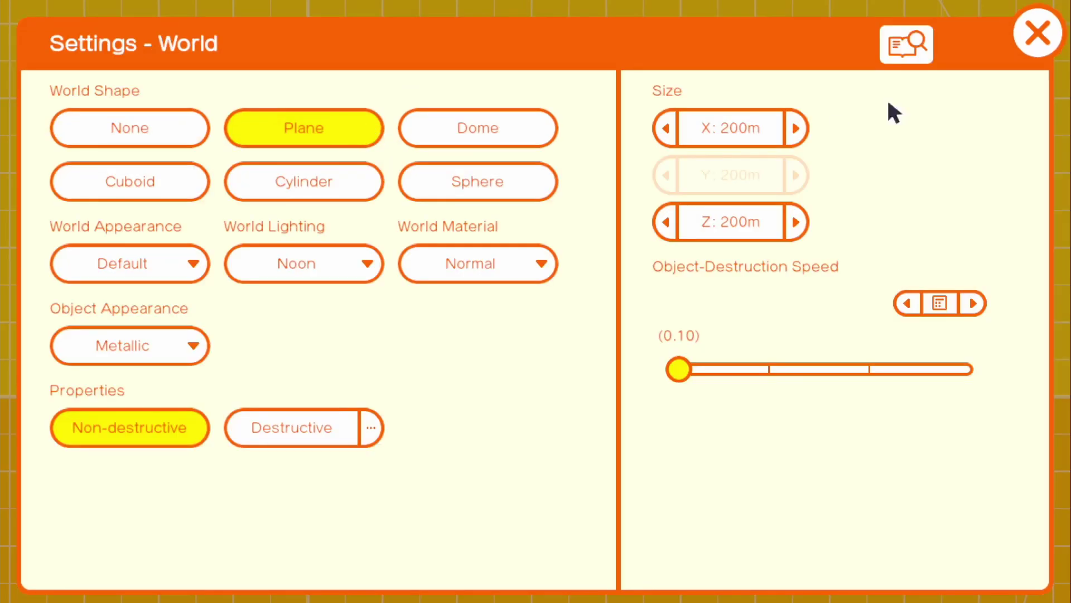
click(1036, 43)
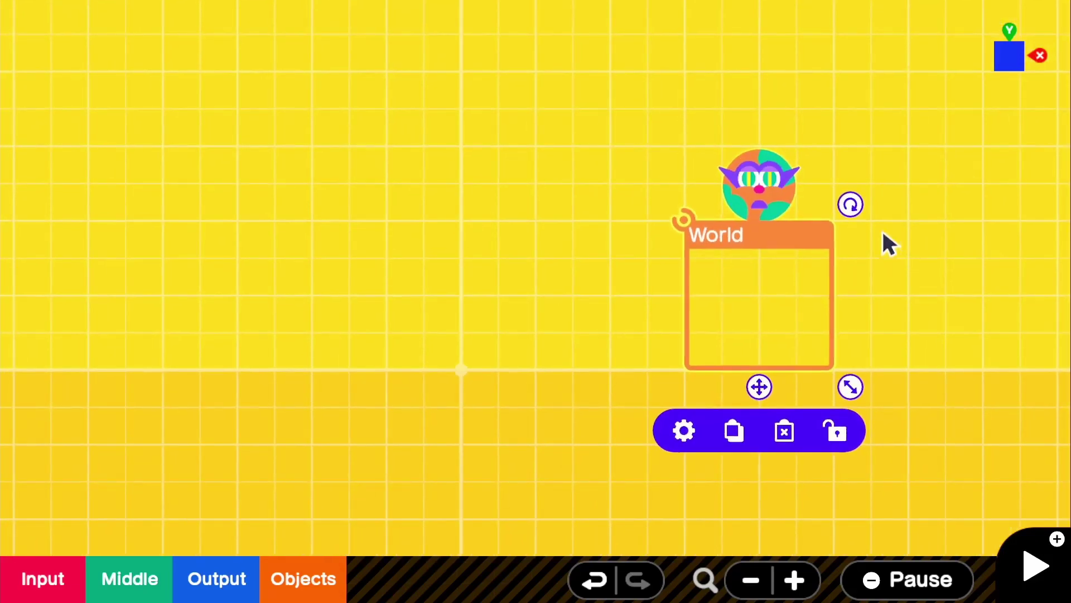
Add a Box simple object left of the World and test-play to see the yellow box
click(317, 583)
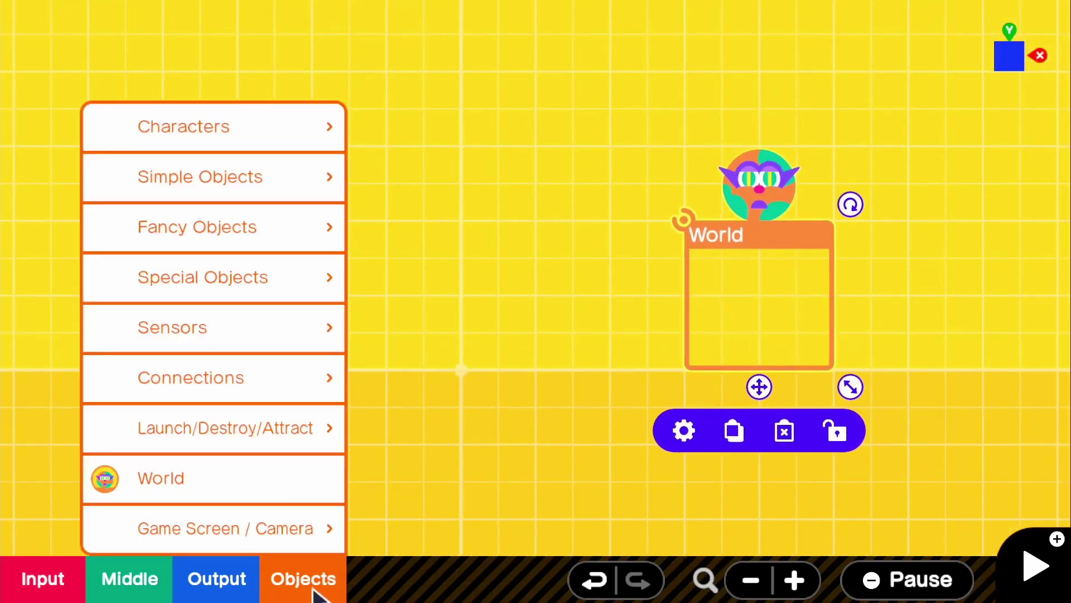
click(275, 185)
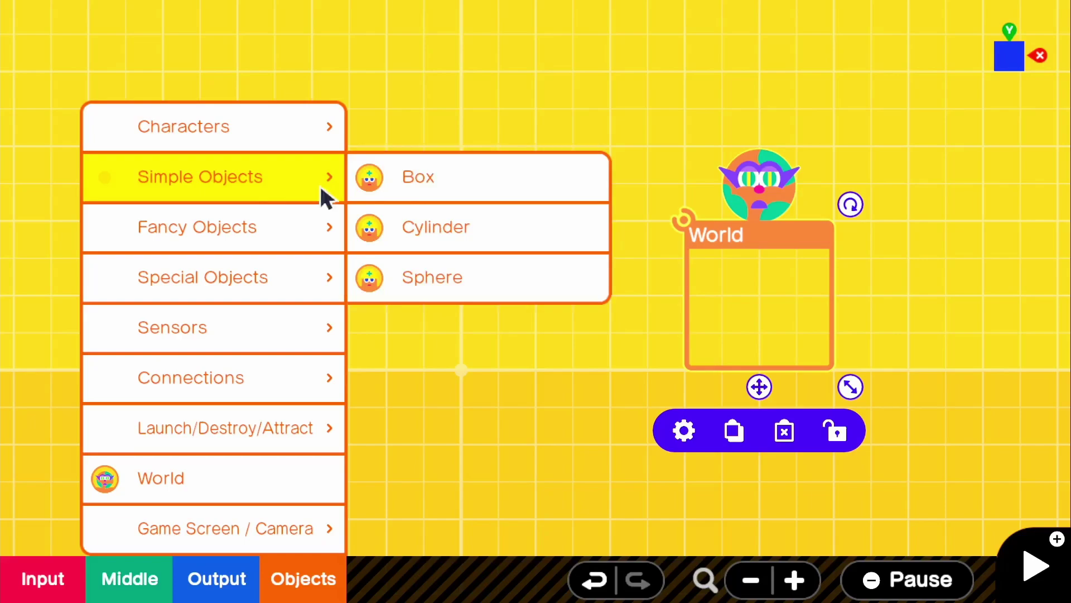
click(449, 186)
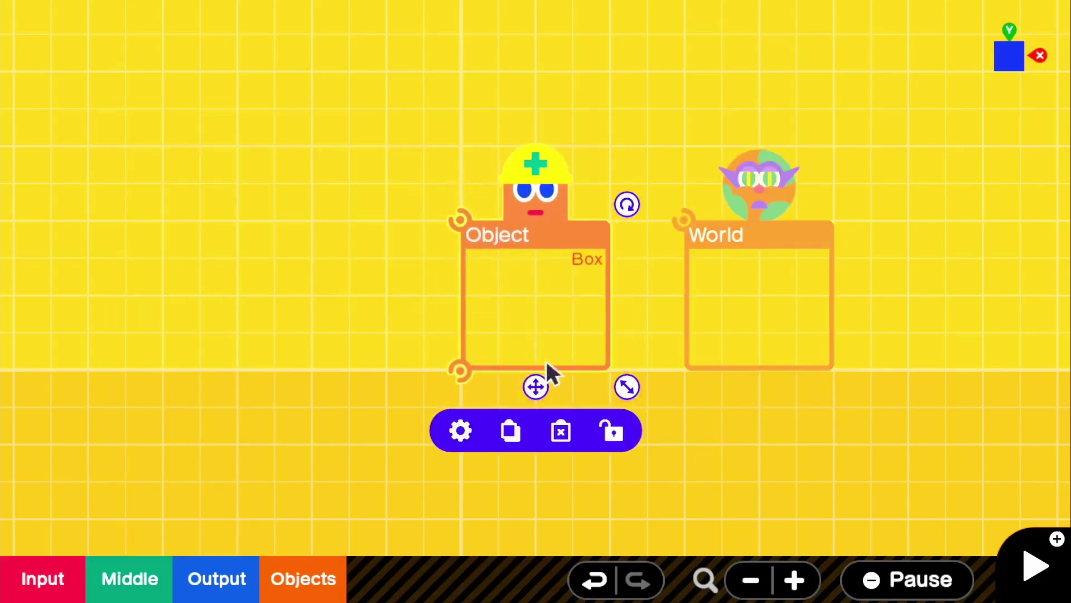
drag(537, 386, 467, 387)
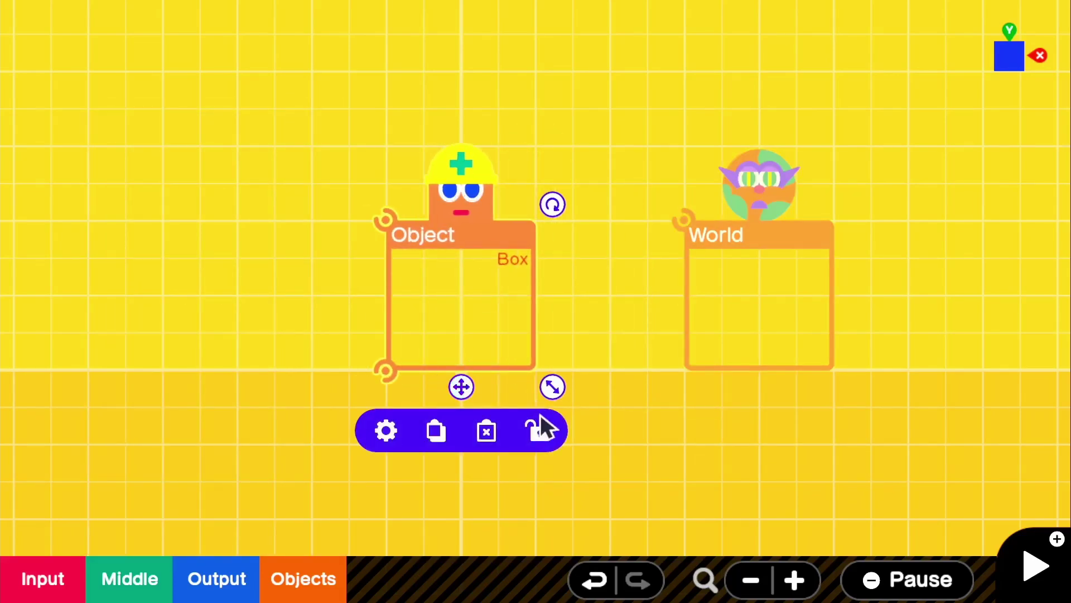
key(plus)
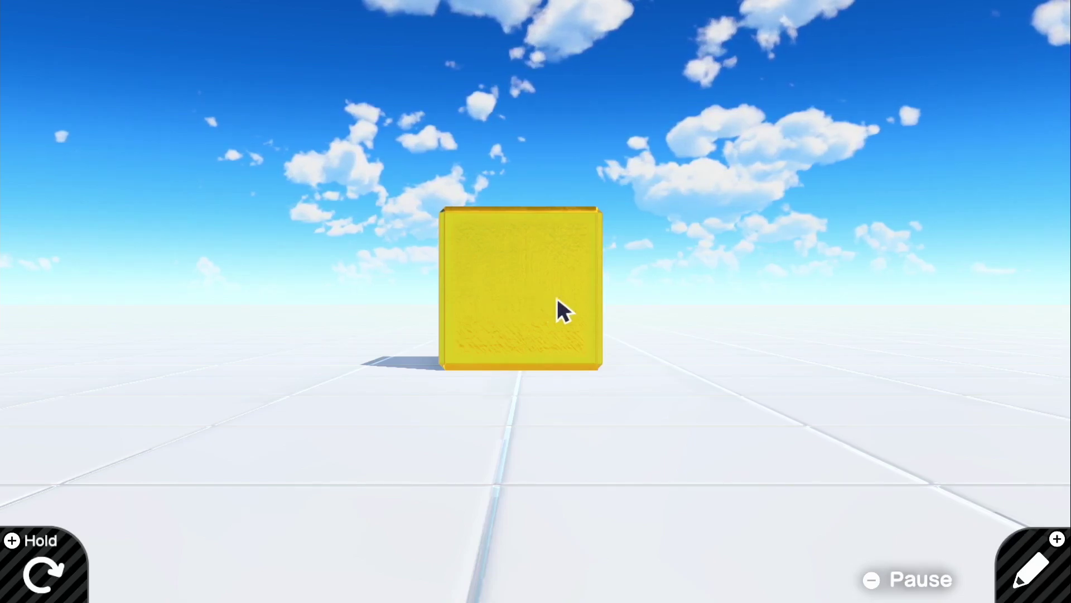
Recolour the Box Light blue and test-play to view it
click(1068, 561)
click(502, 304)
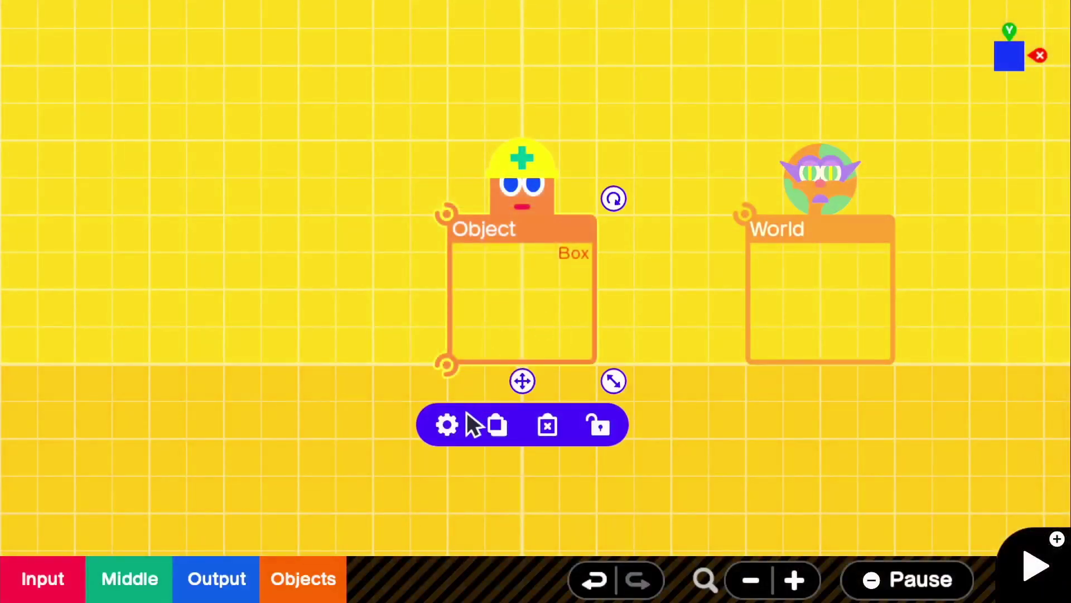
click(449, 424)
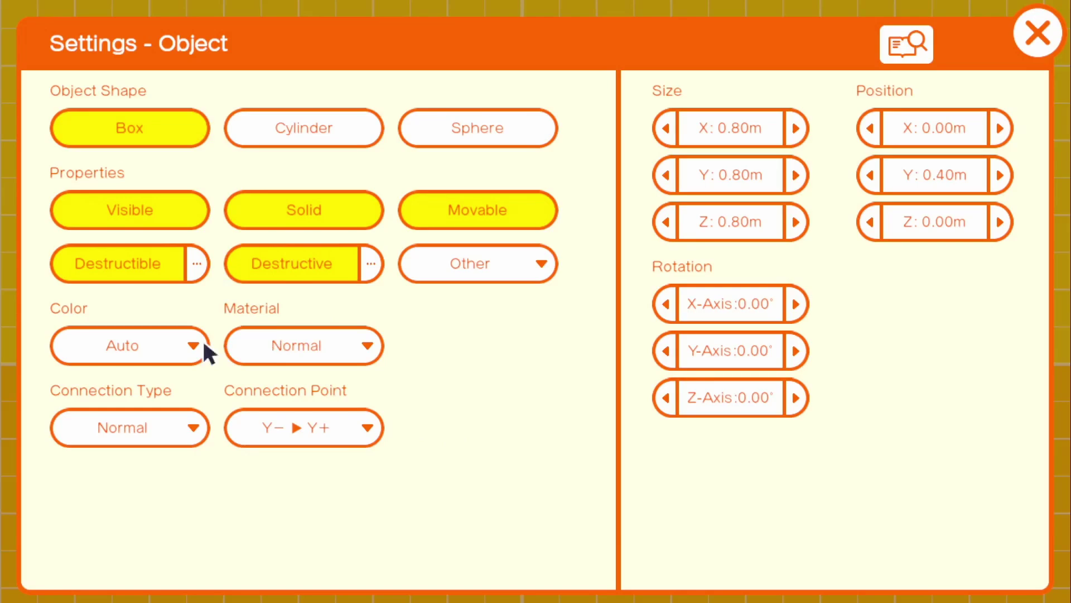
click(176, 346)
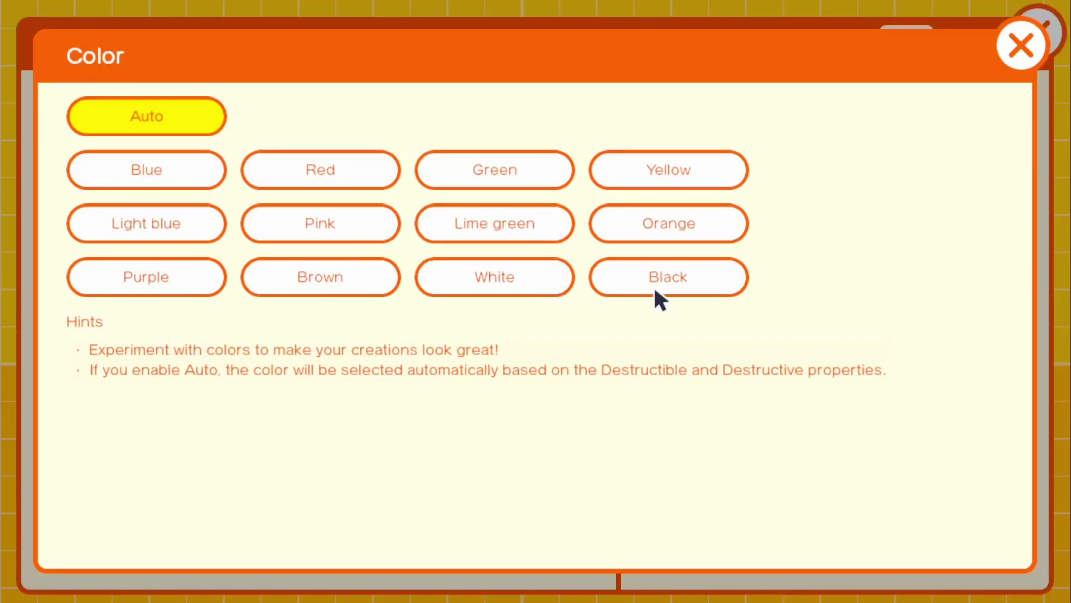
click(160, 226)
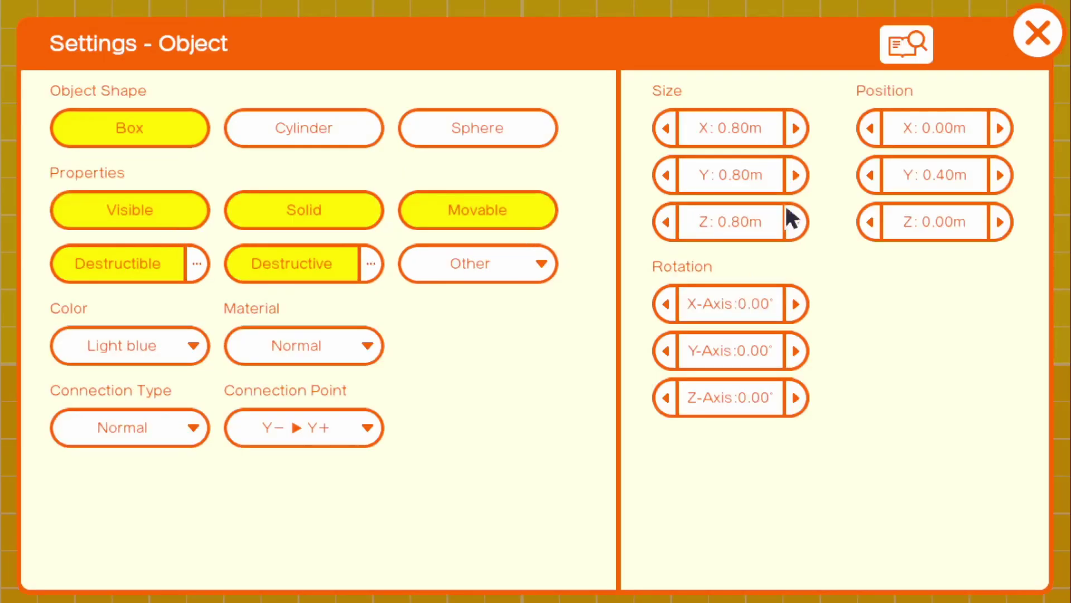
click(1036, 45)
click(1035, 566)
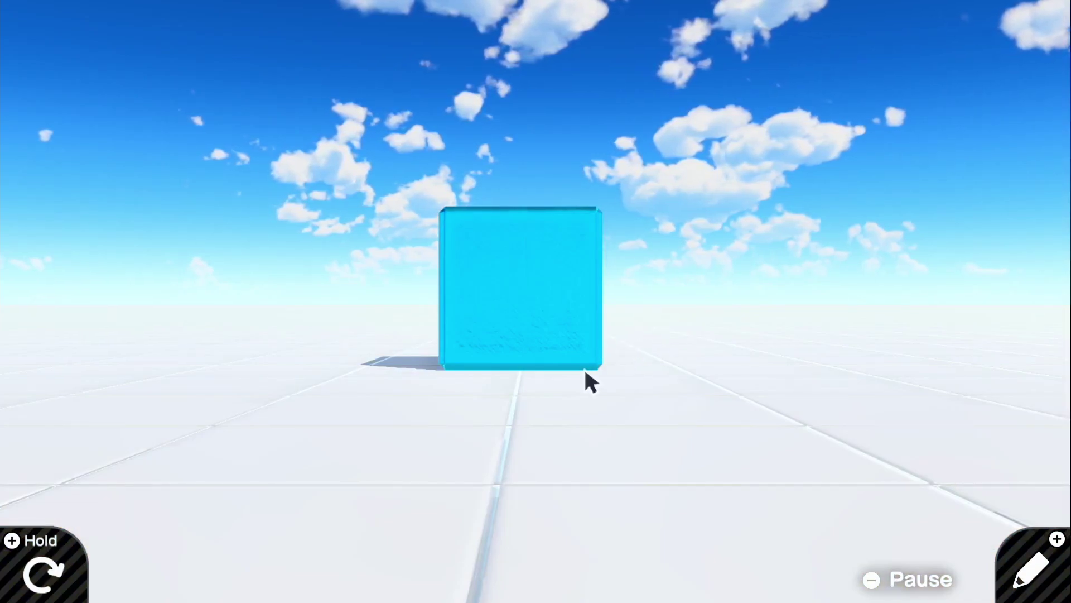
Recolour the Box Green and test-play to view it
click(1012, 577)
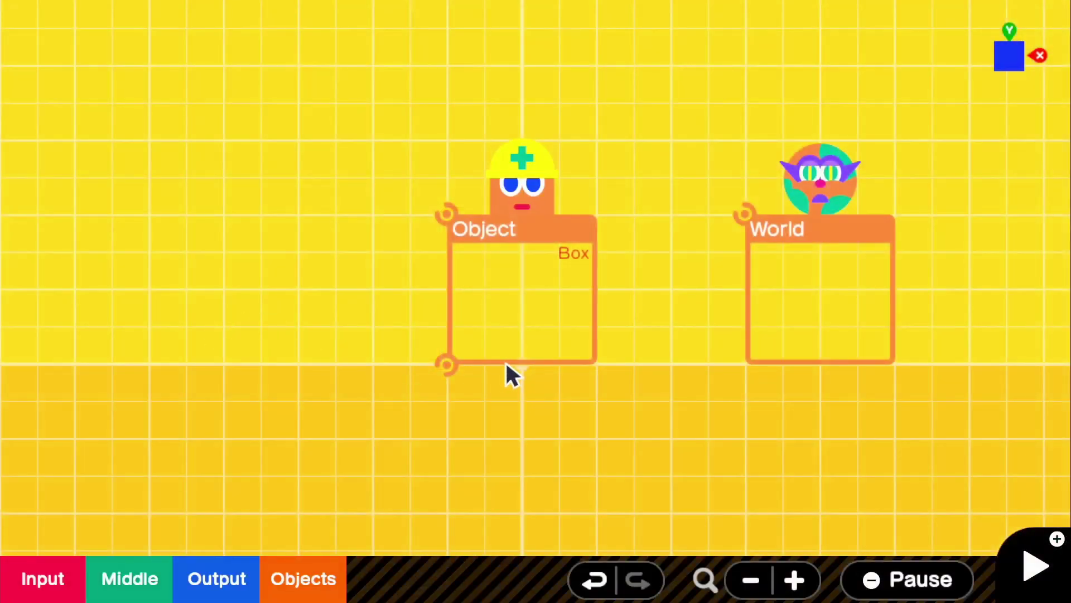
click(506, 364)
click(442, 427)
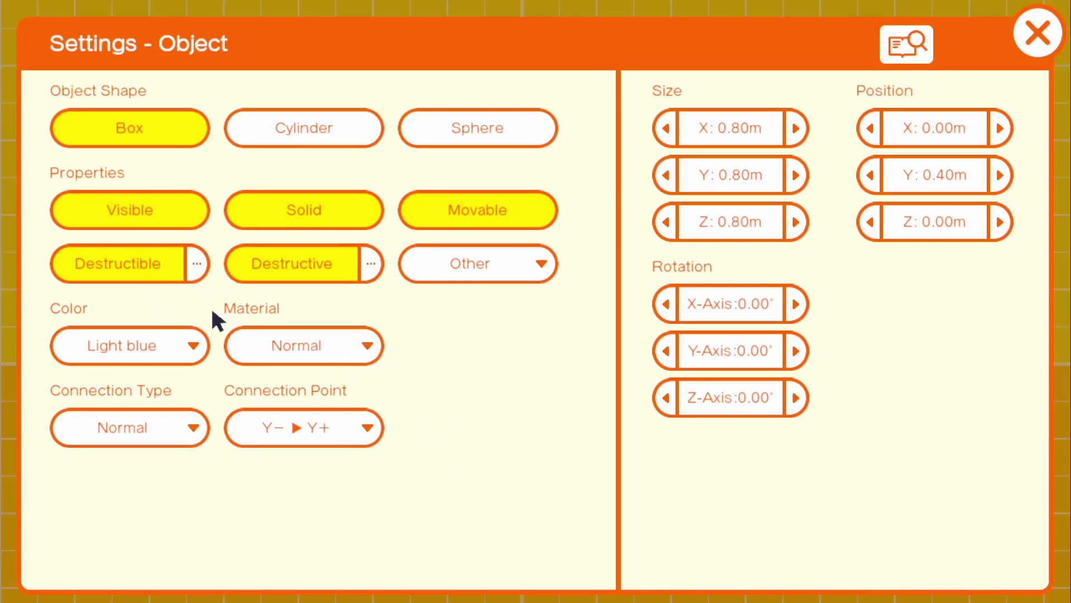
click(167, 357)
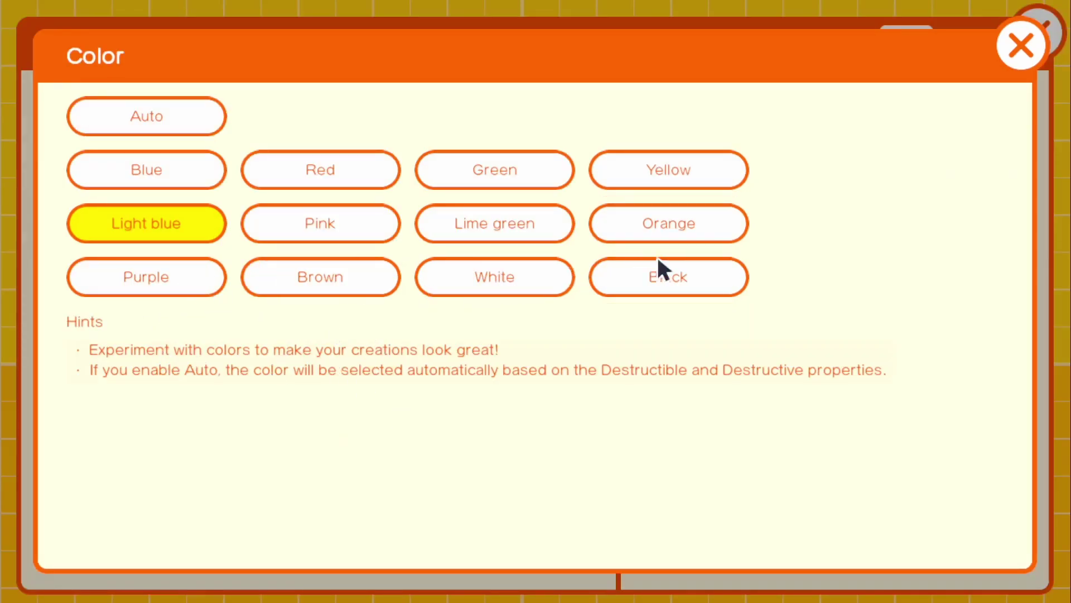
click(513, 165)
click(1033, 37)
click(1035, 567)
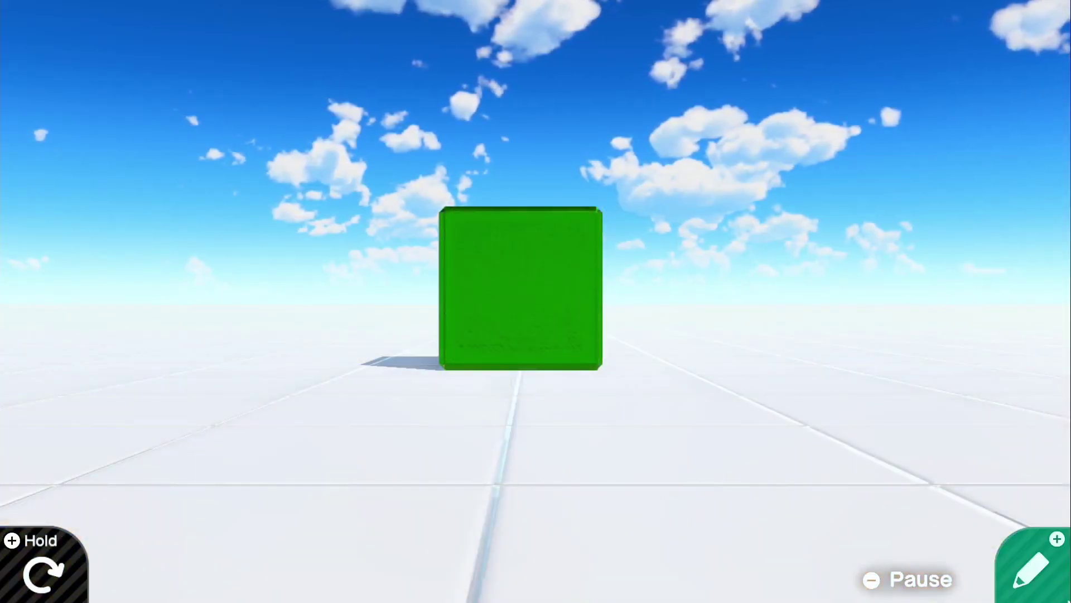
Change the object's shape to Cylinder and test-play the green cylinder
click(1033, 567)
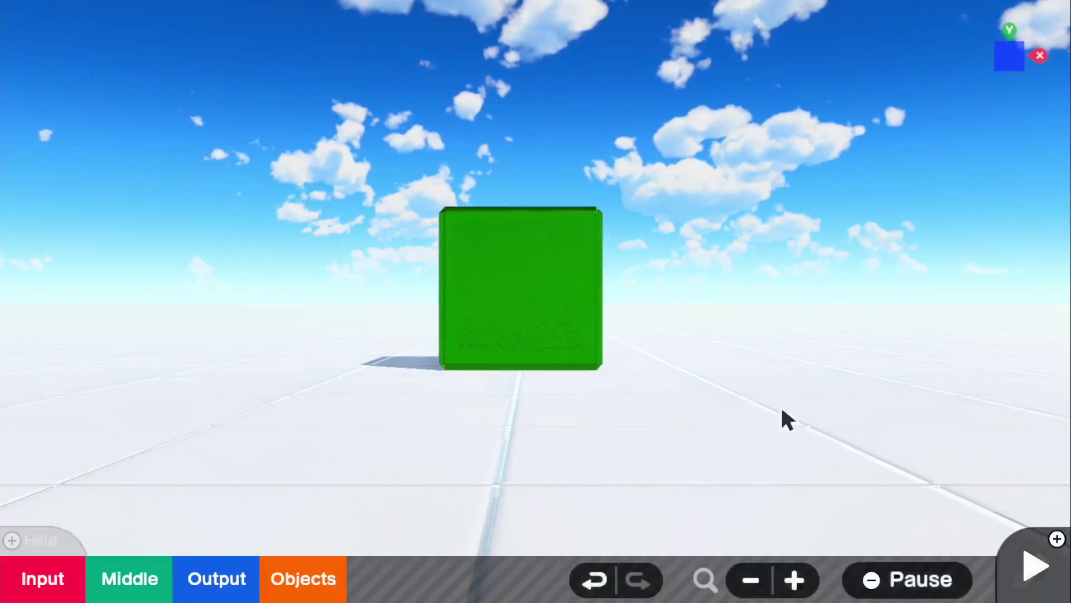
click(521, 346)
click(447, 425)
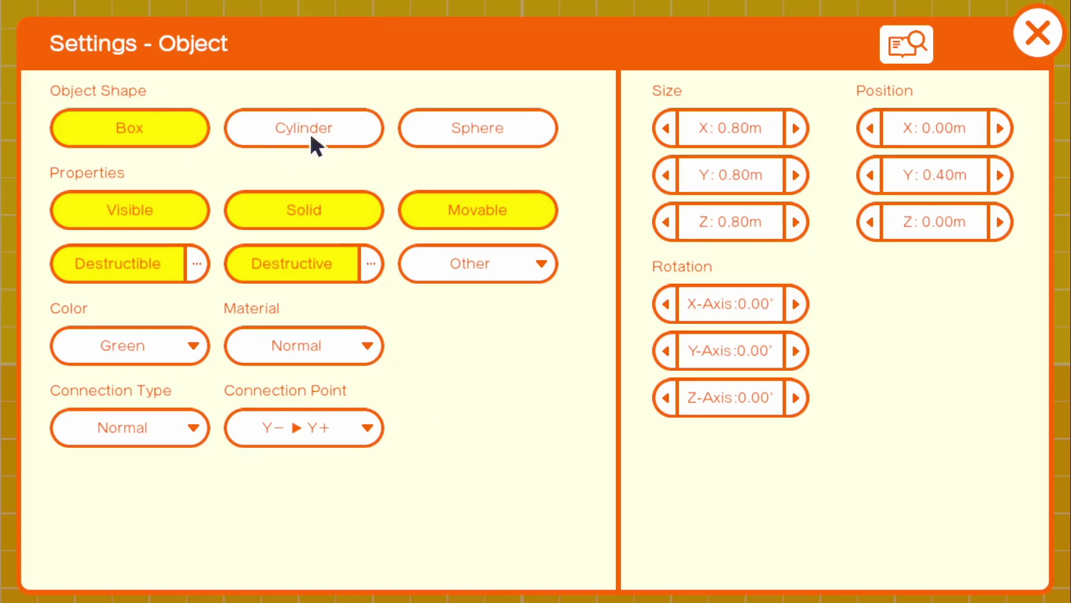
click(328, 129)
click(1036, 34)
key(plus)
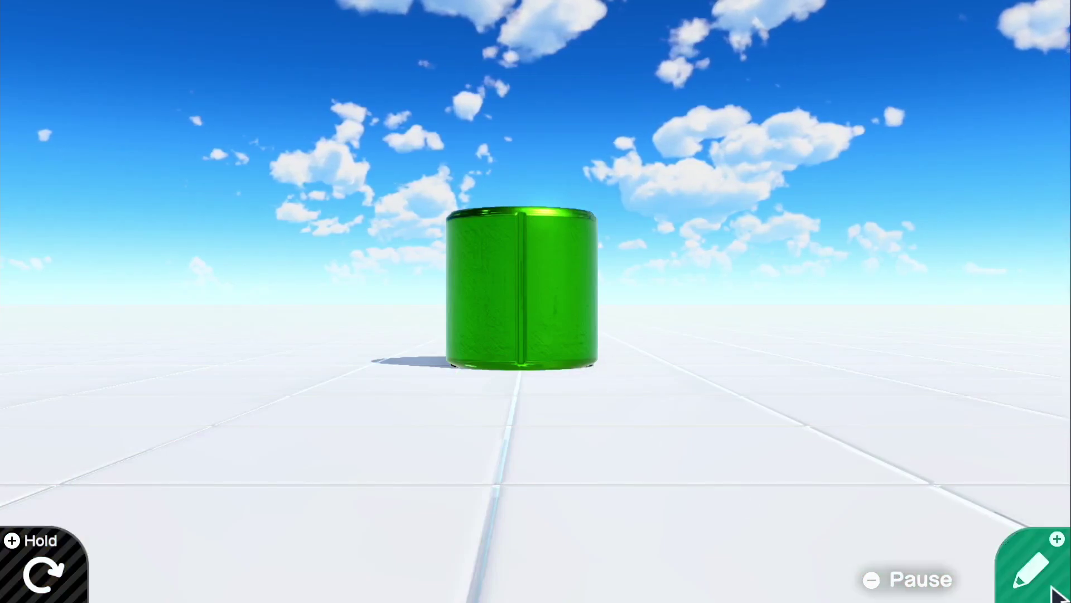
Change the object's shape to Sphere, test-play it, and return to the editor
click(1030, 572)
click(445, 335)
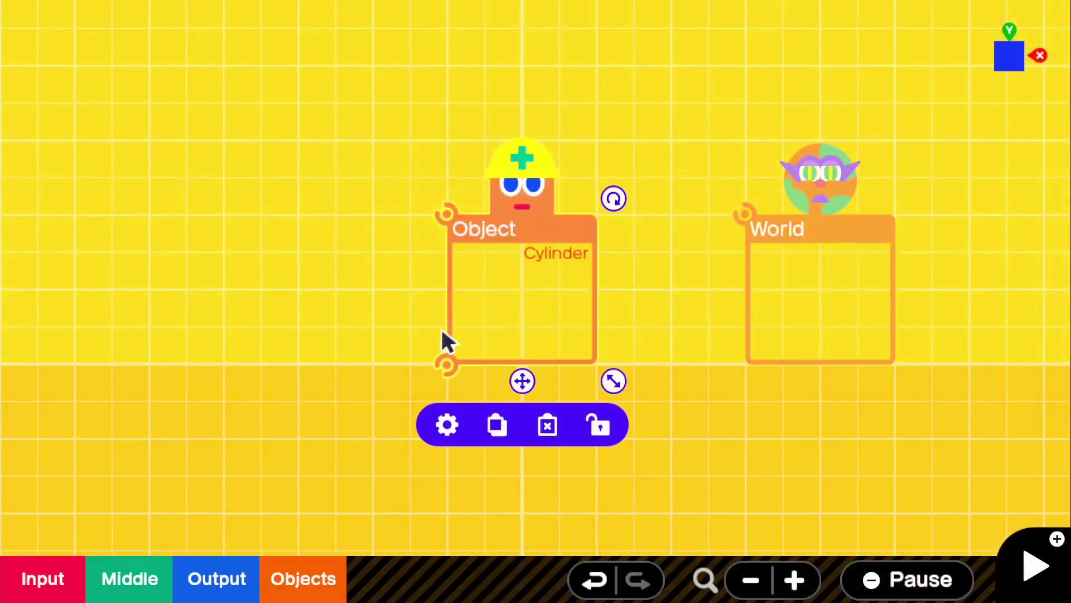
click(447, 425)
click(463, 134)
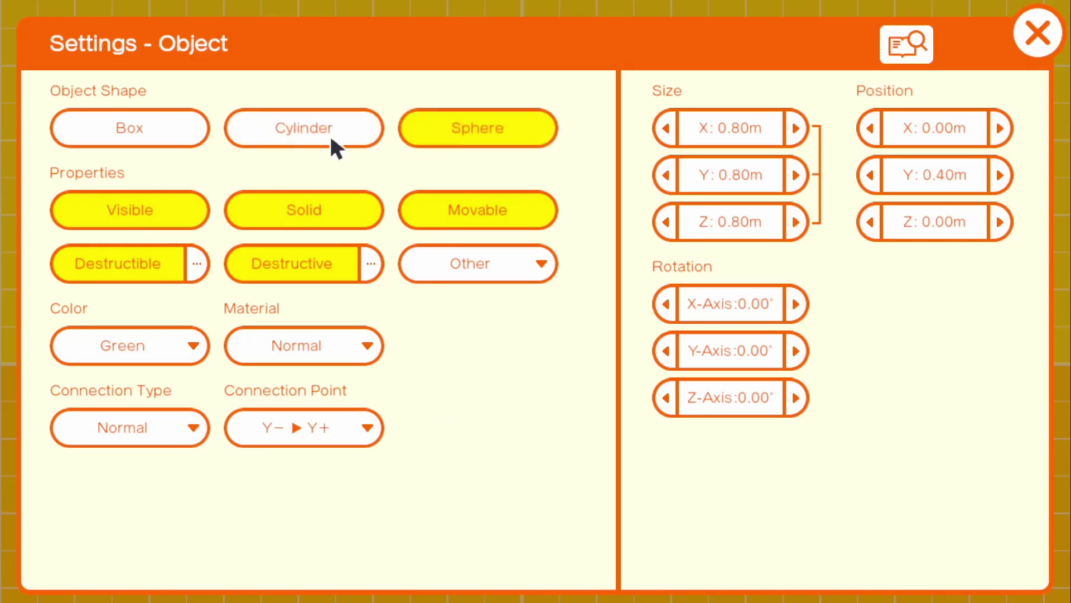
click(1048, 40)
click(999, 575)
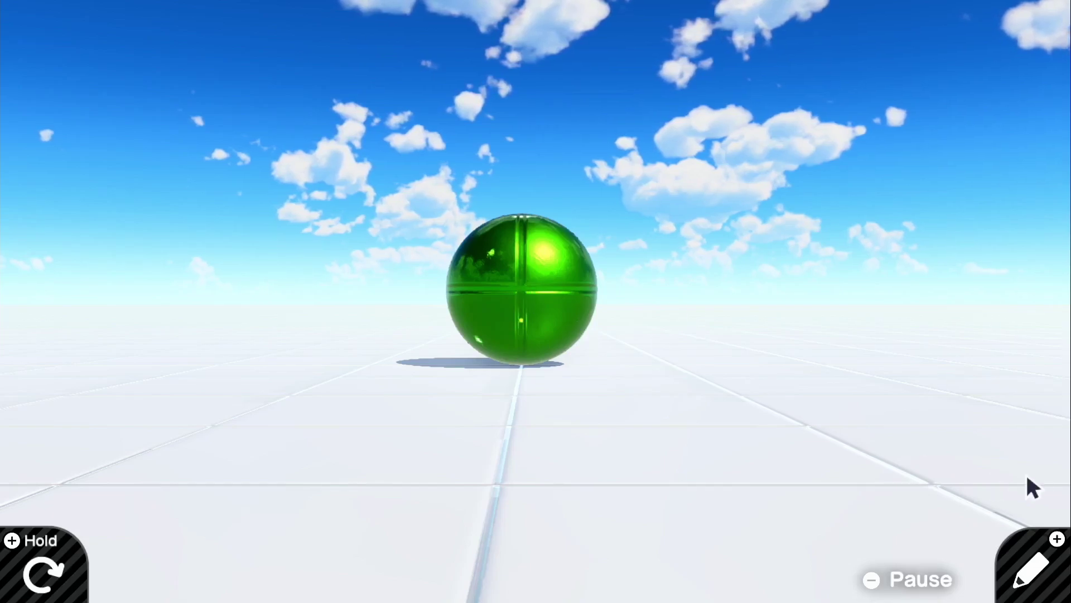
key(plus)
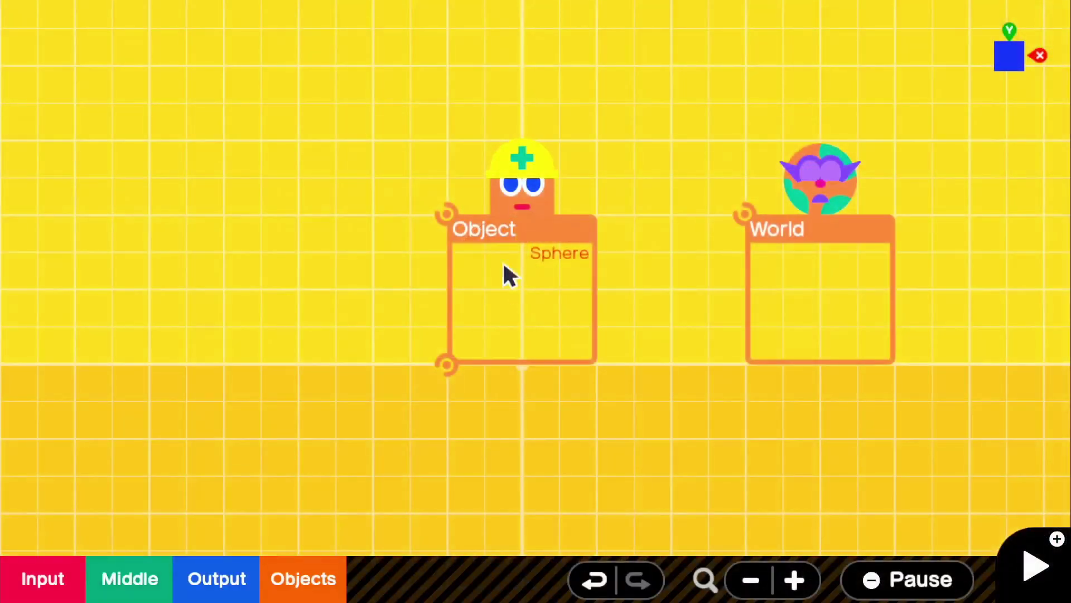
Delete the sphere Object Nodon from the grid
scroll(555, 292, down, 2)
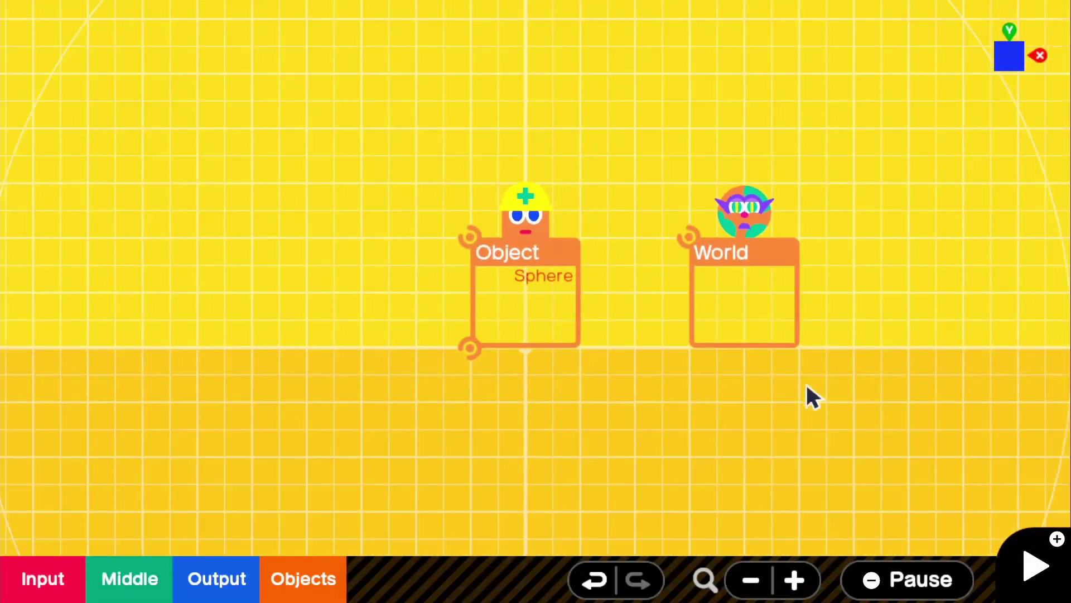
click(517, 318)
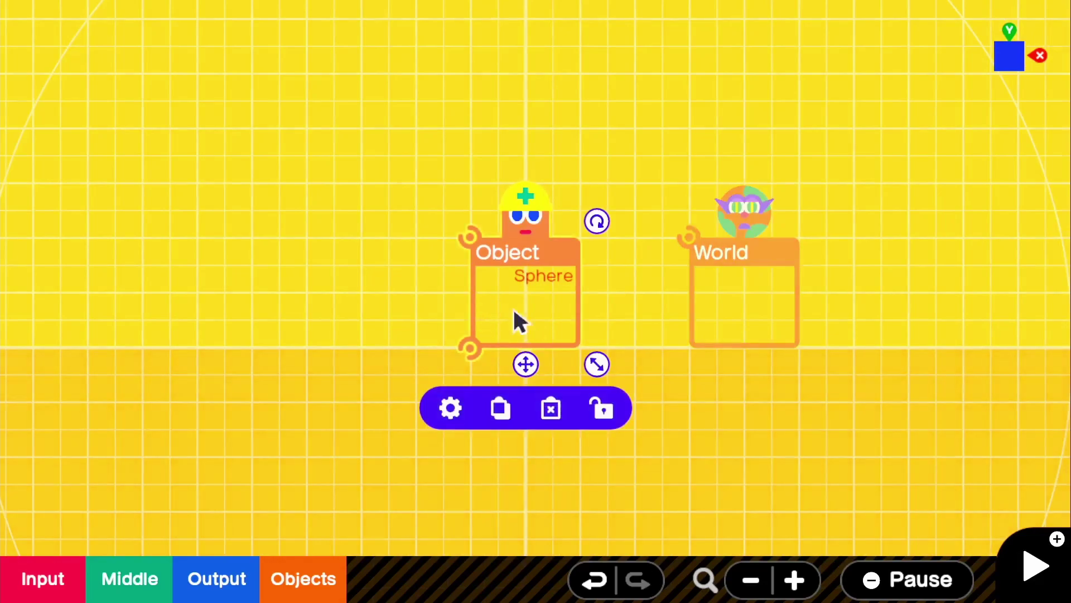
click(553, 413)
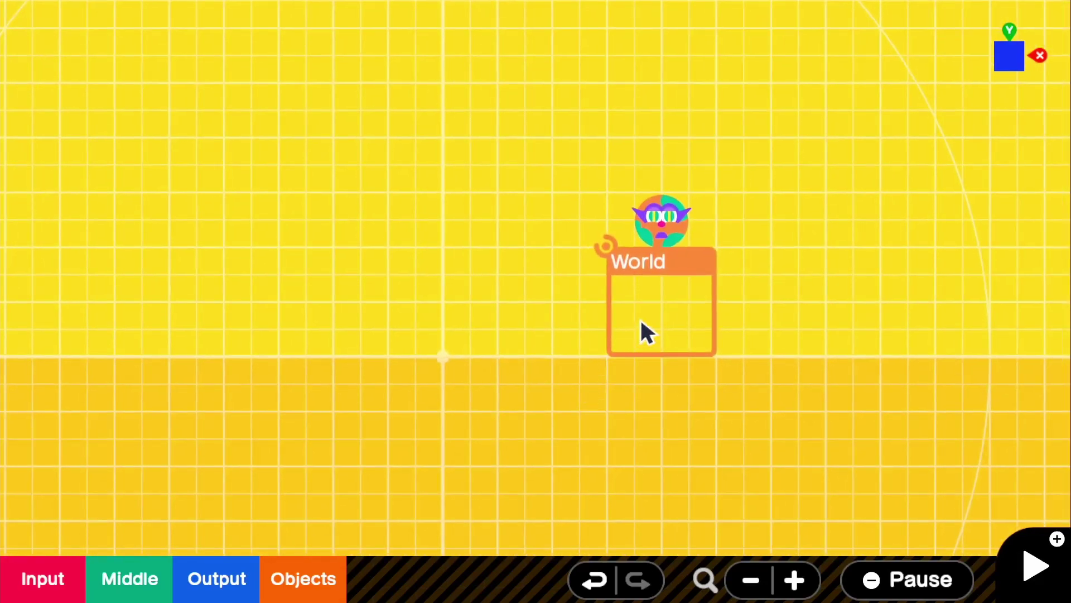
Set the World Nodon's Object Appearance to Neon
click(687, 261)
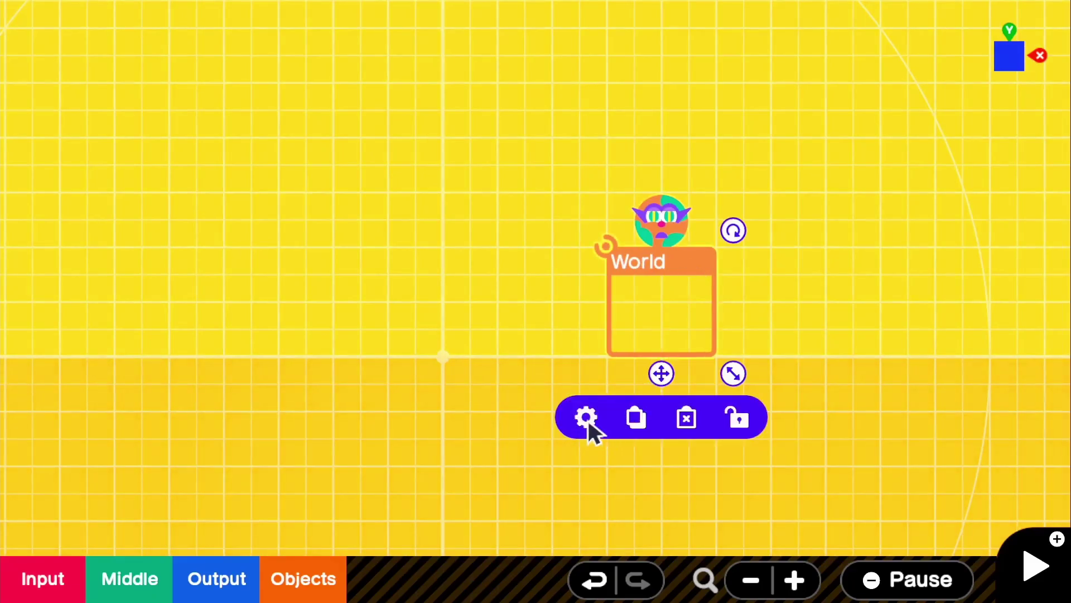
click(586, 417)
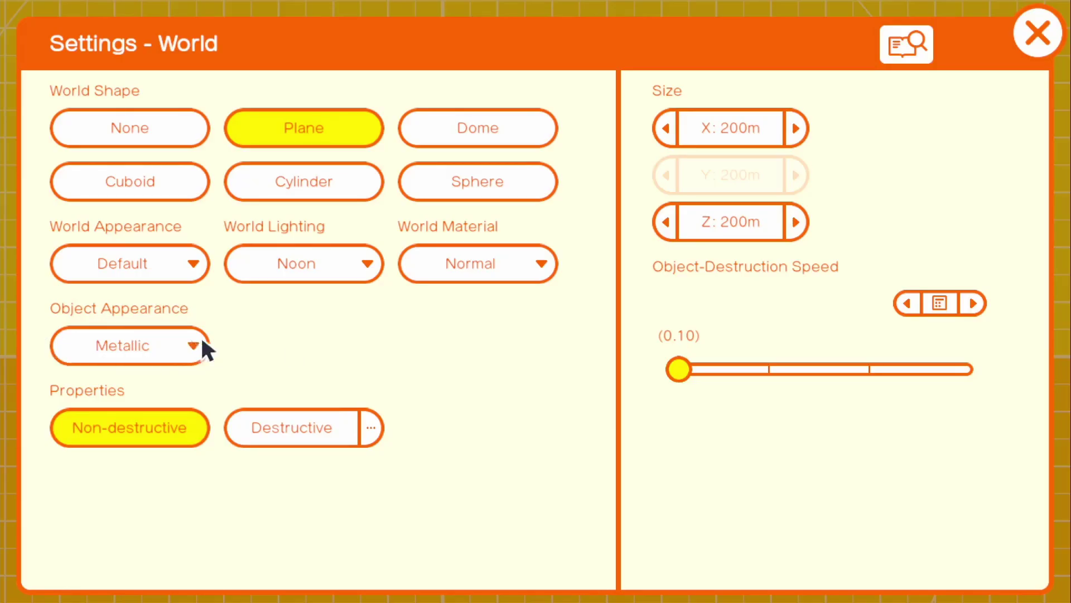
click(134, 346)
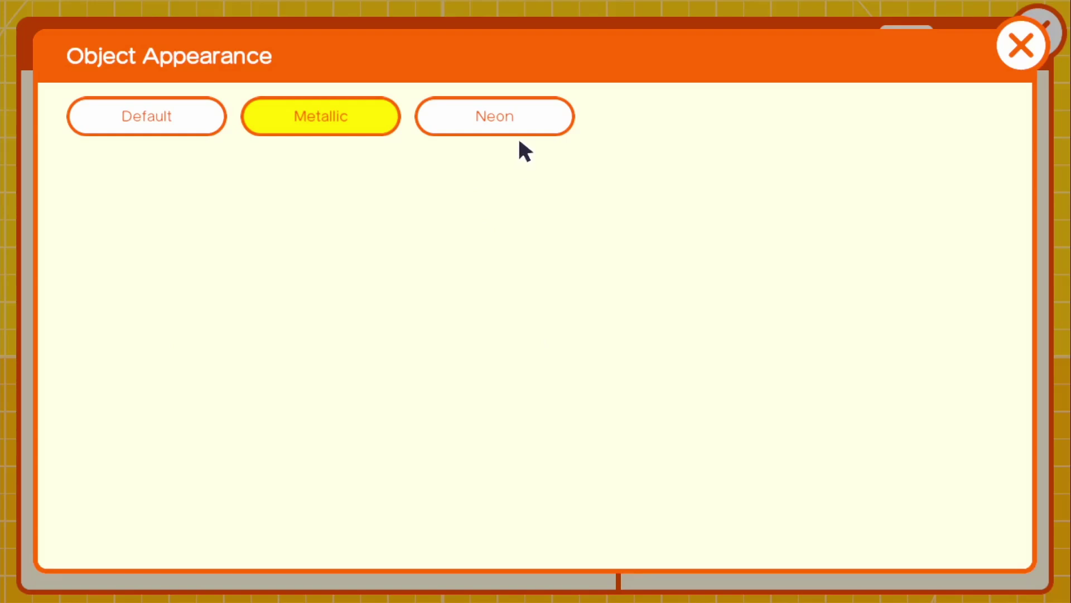
click(519, 119)
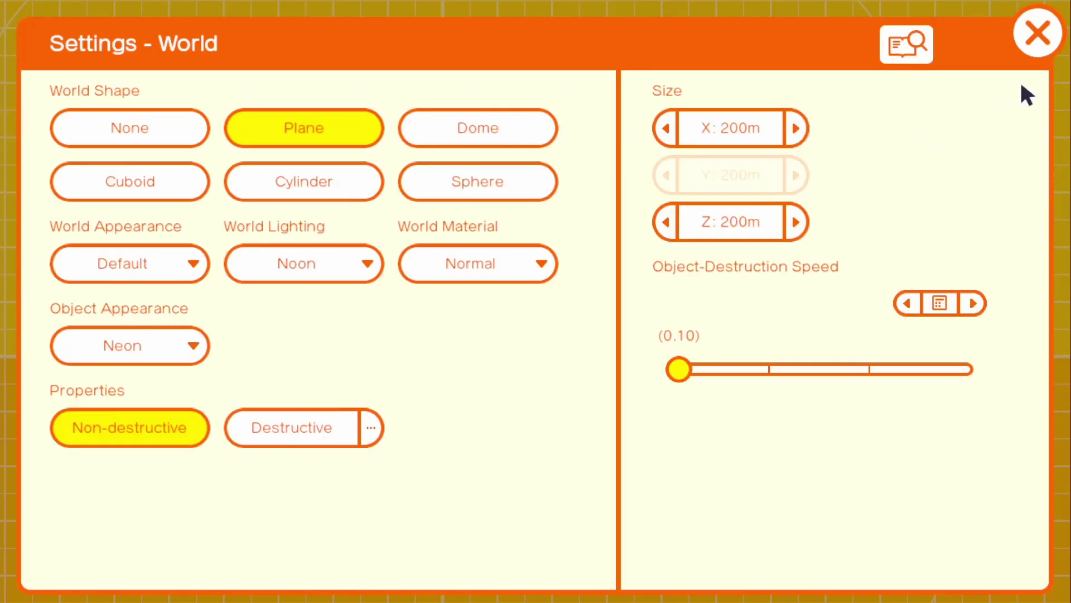
click(1036, 35)
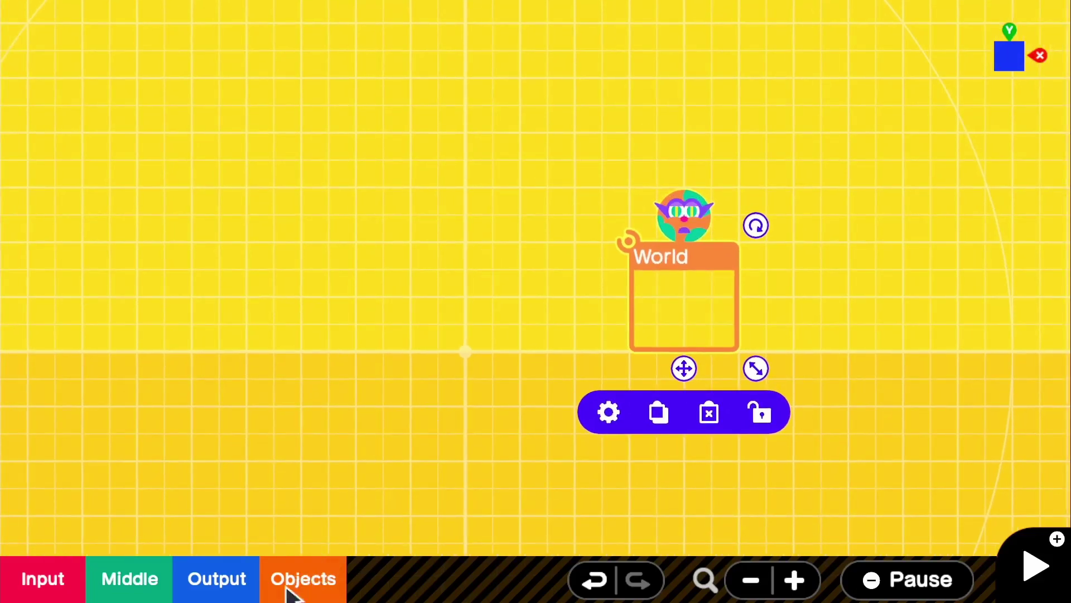
Add a Box simple object and test-play to see it glowing neon in daylight
click(312, 590)
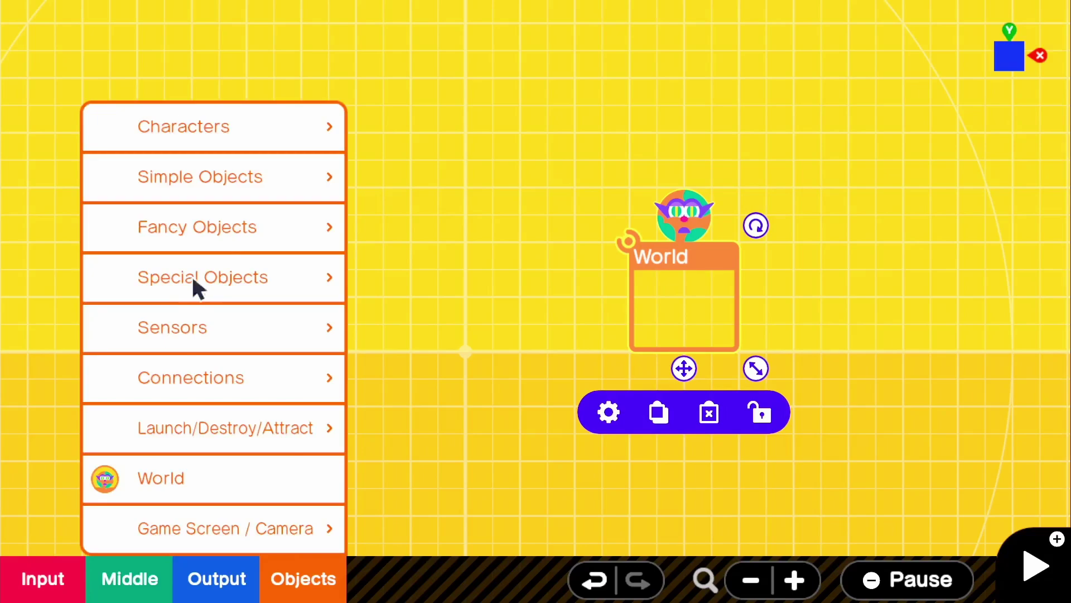
click(277, 192)
click(435, 177)
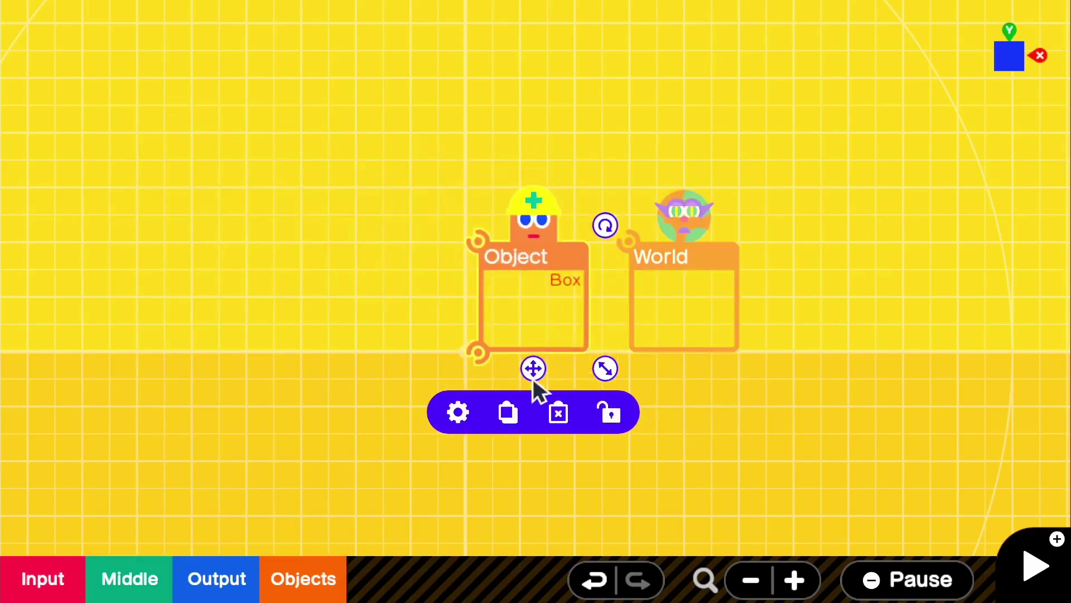
click(467, 369)
scroll(657, 371, up, 1)
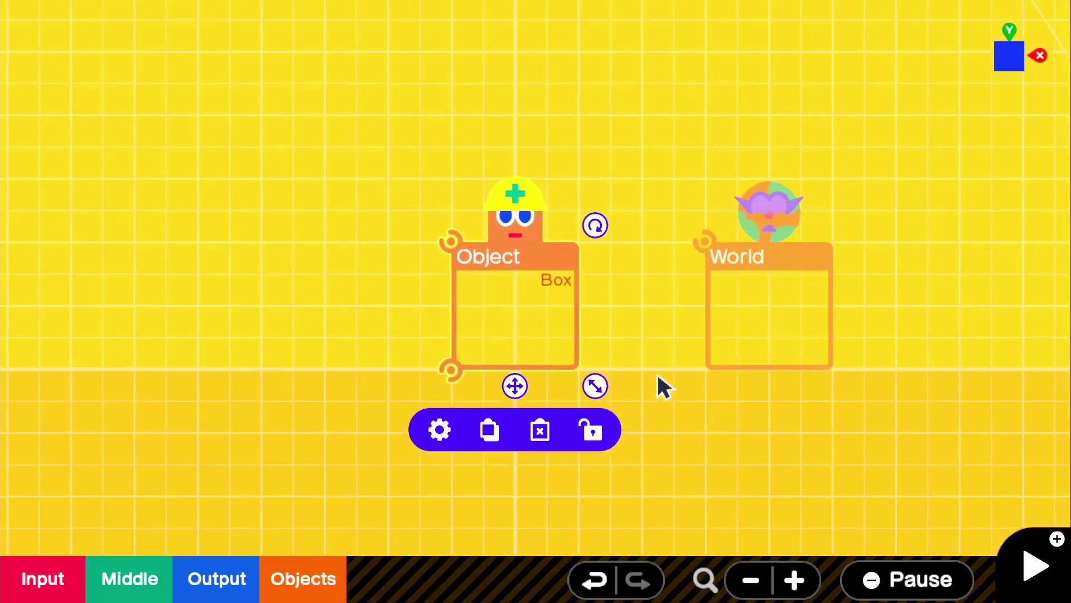
key(plus)
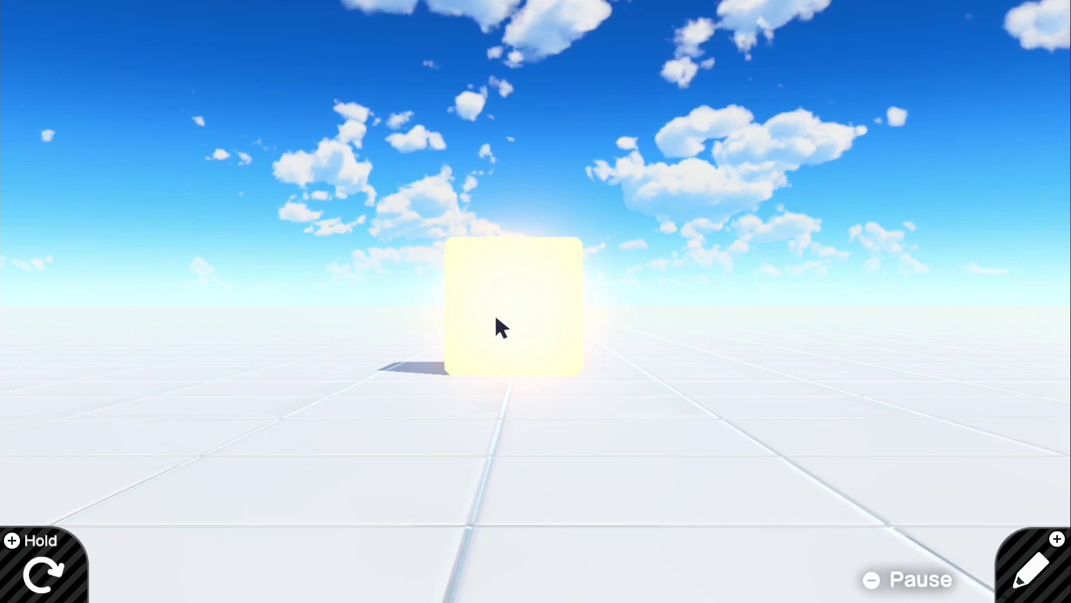
Set World Lighting to Pitch black and test-play the neon box in darkness
key(plus)
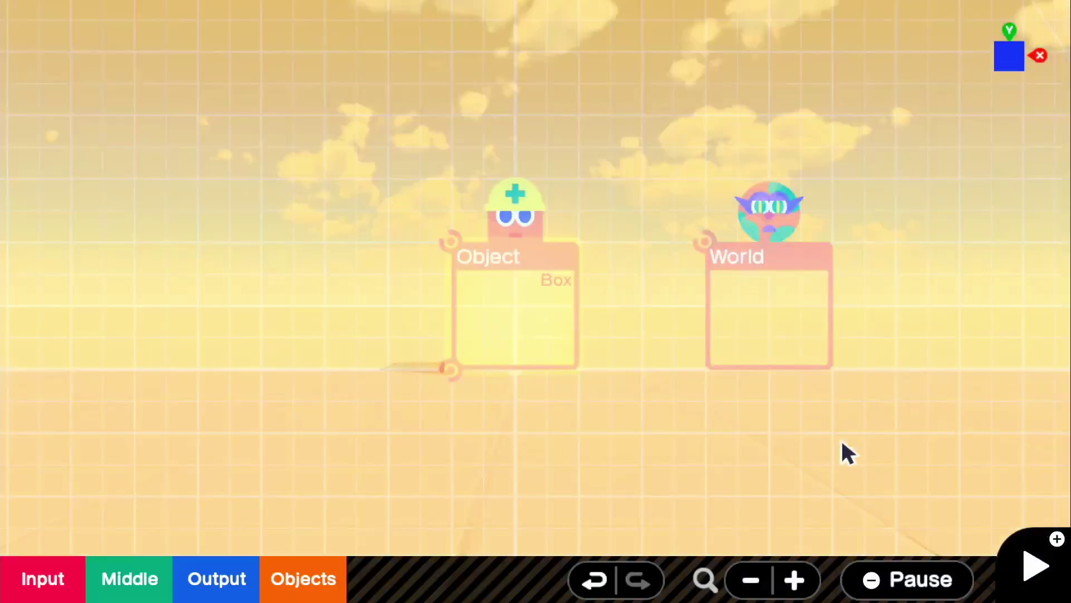
click(569, 354)
click(484, 437)
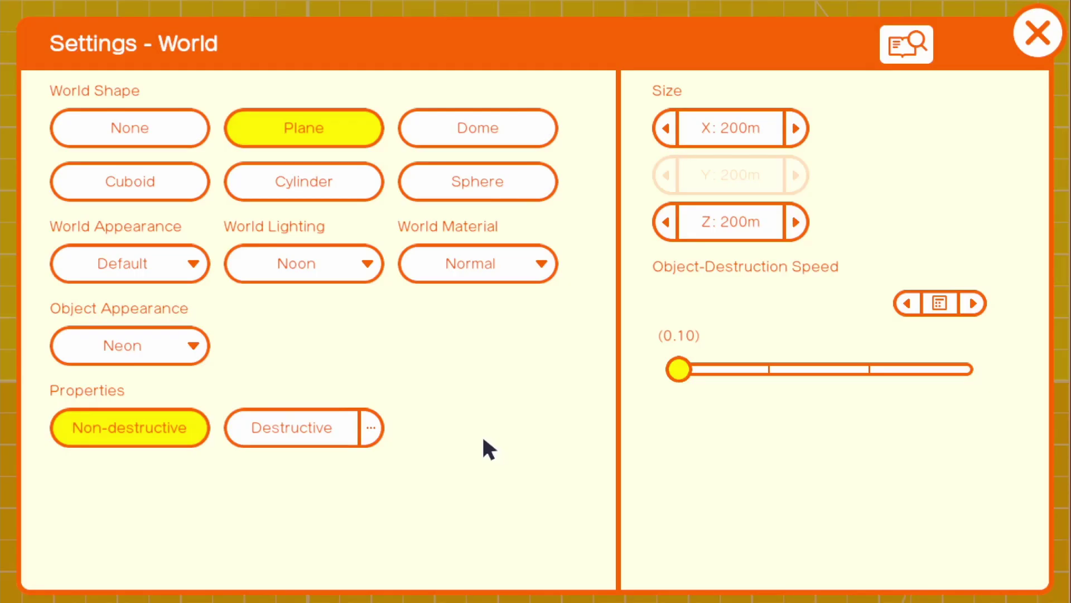
click(289, 261)
click(678, 123)
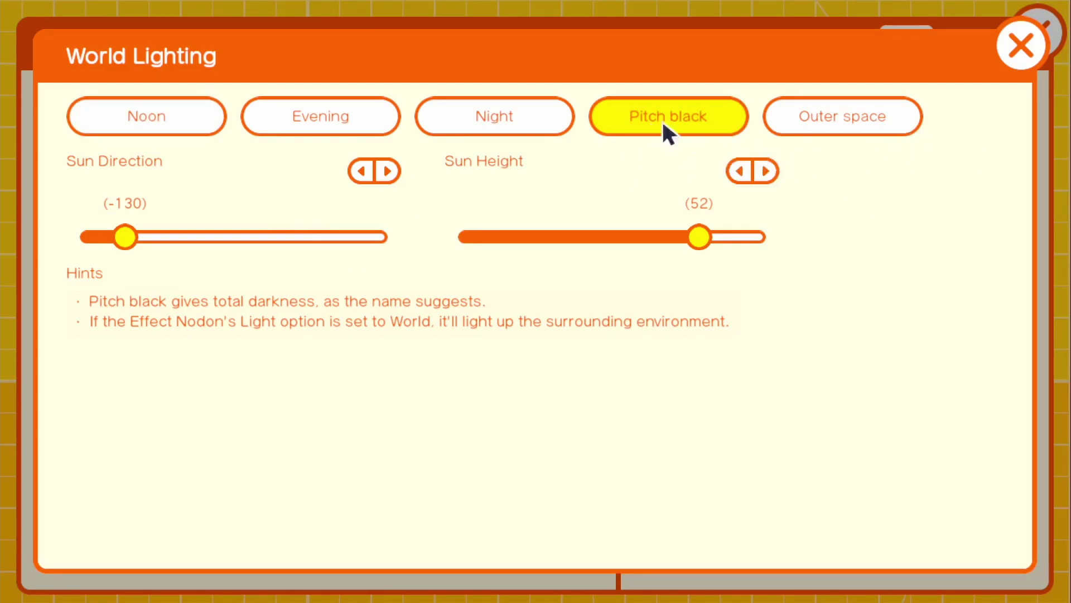
click(1013, 60)
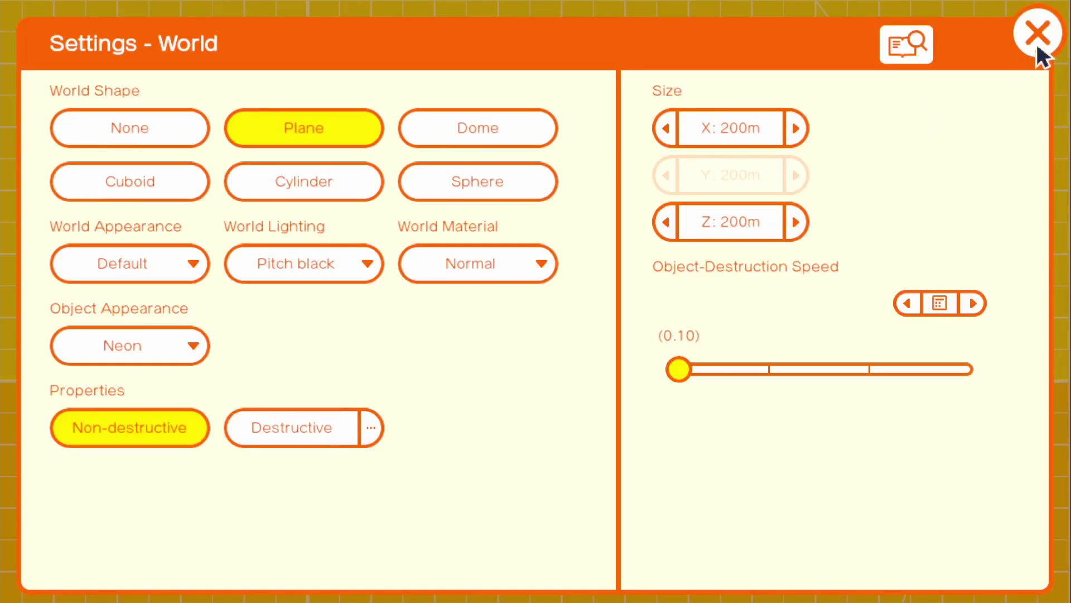
click(1038, 37)
key(plus)
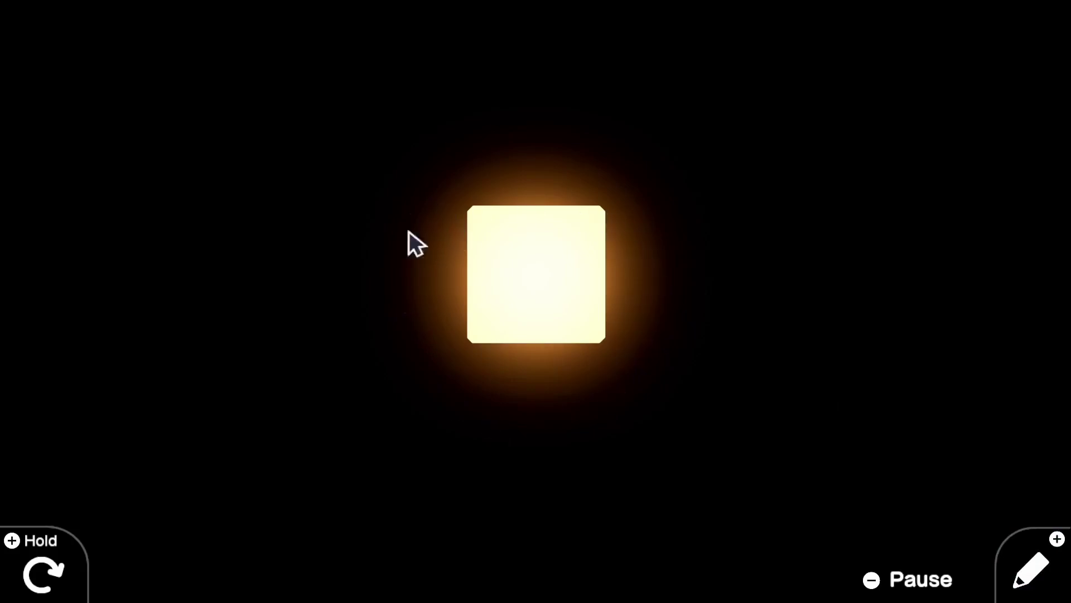
key(plus)
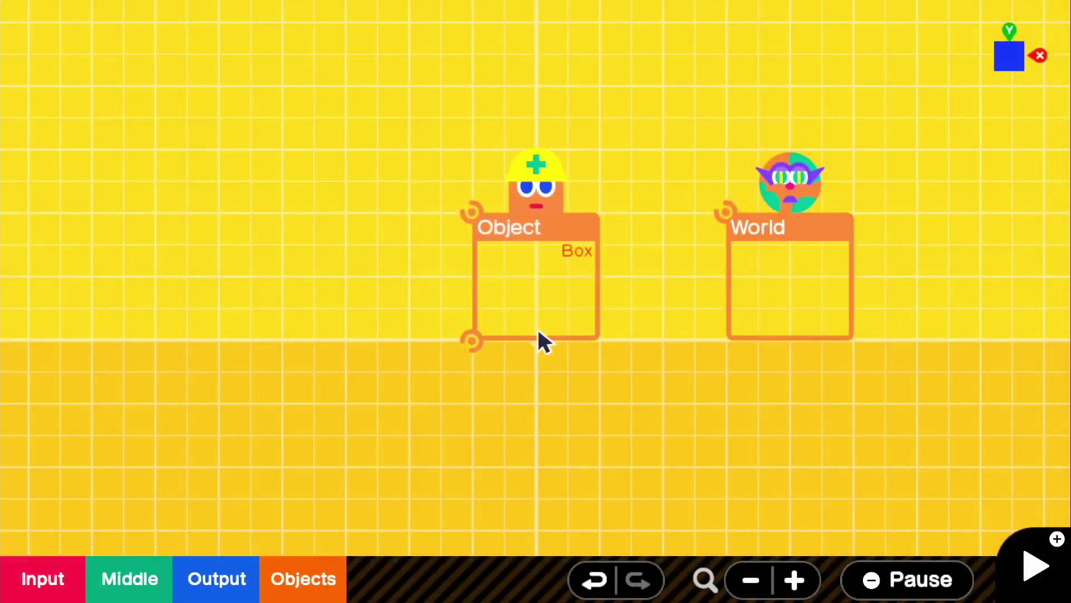
Set the box object's colour to Red
click(537, 328)
click(461, 400)
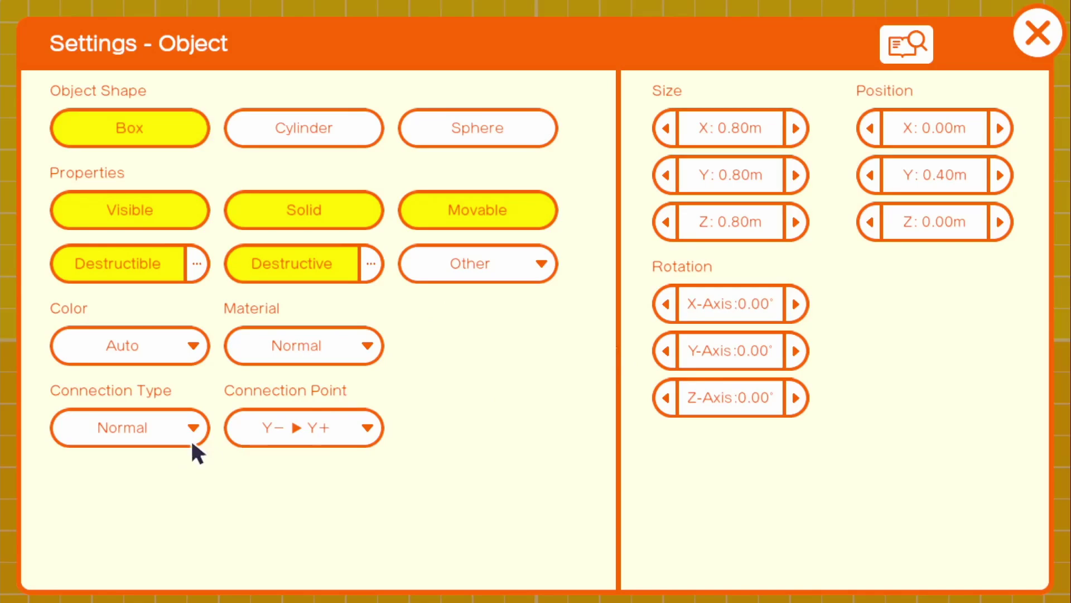
click(142, 341)
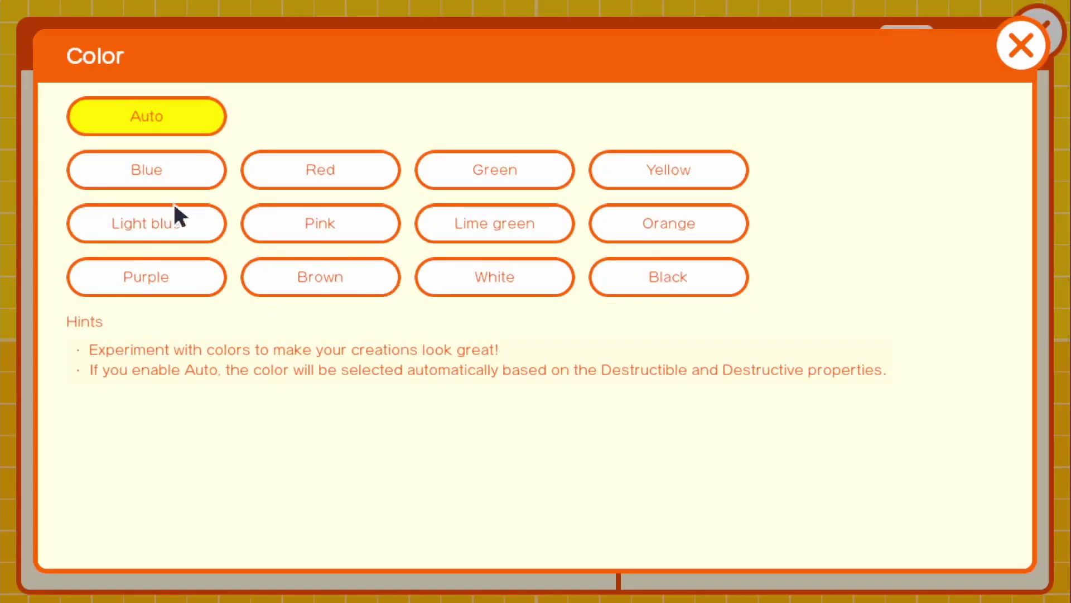
click(327, 167)
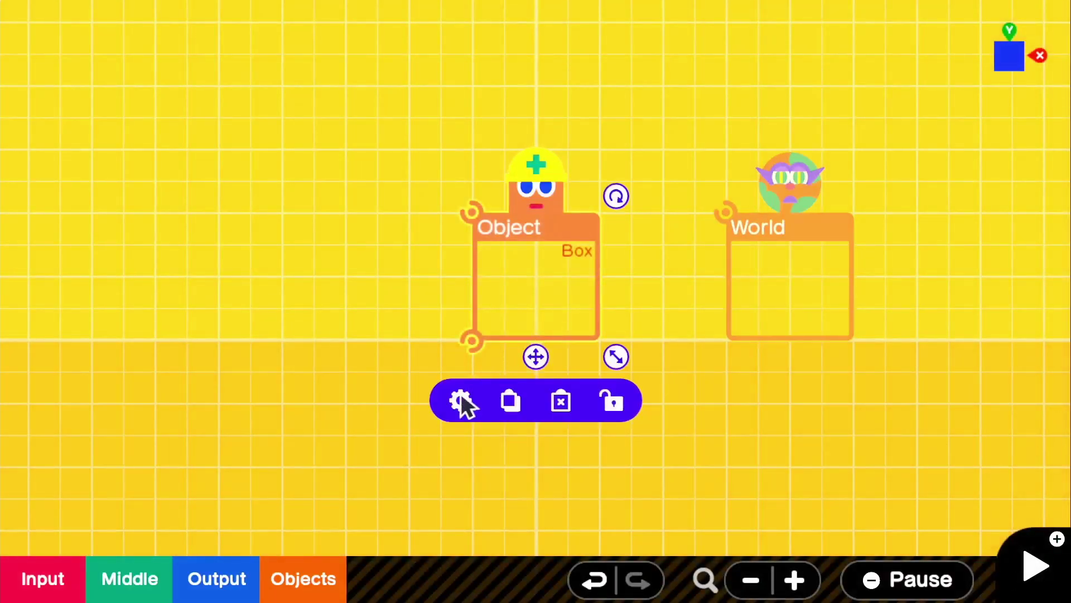
Change the box colour to Yellow and test-play it glowing in the dark
click(461, 397)
click(108, 352)
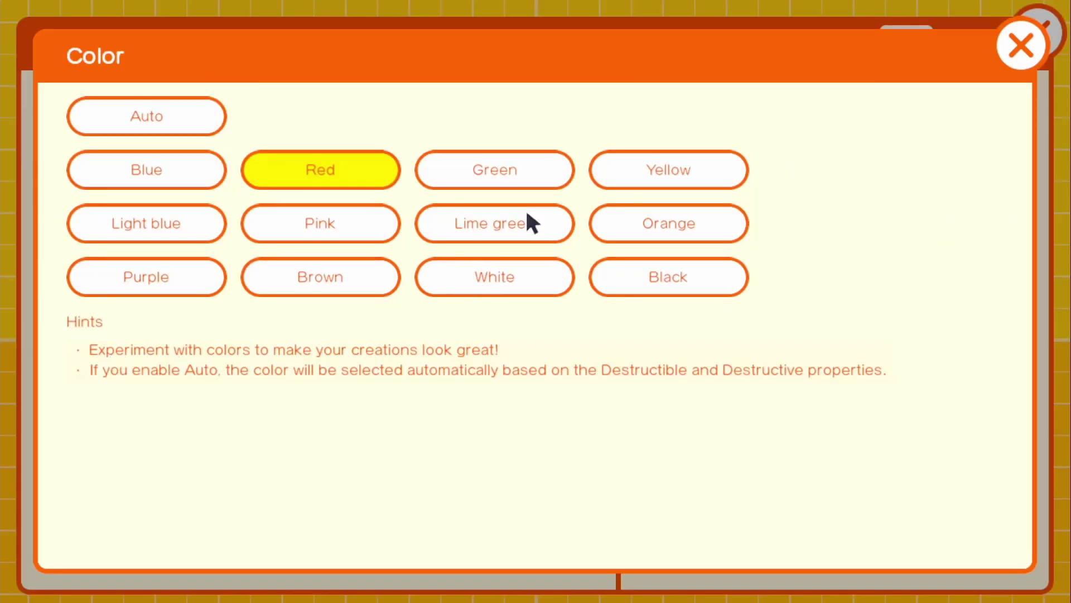
click(731, 172)
click(1030, 42)
click(1035, 567)
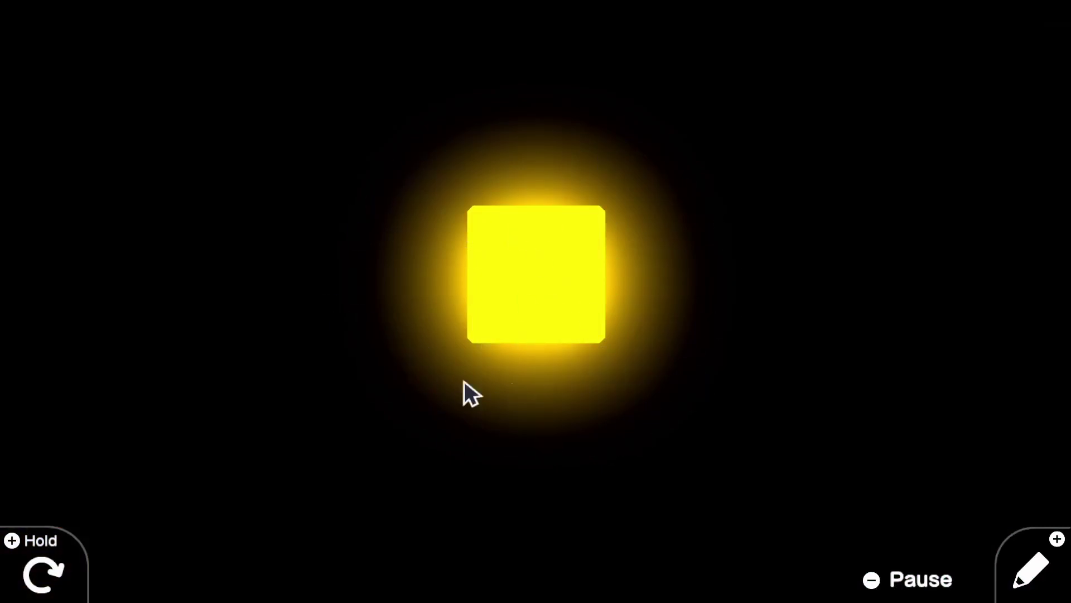
click(1031, 569)
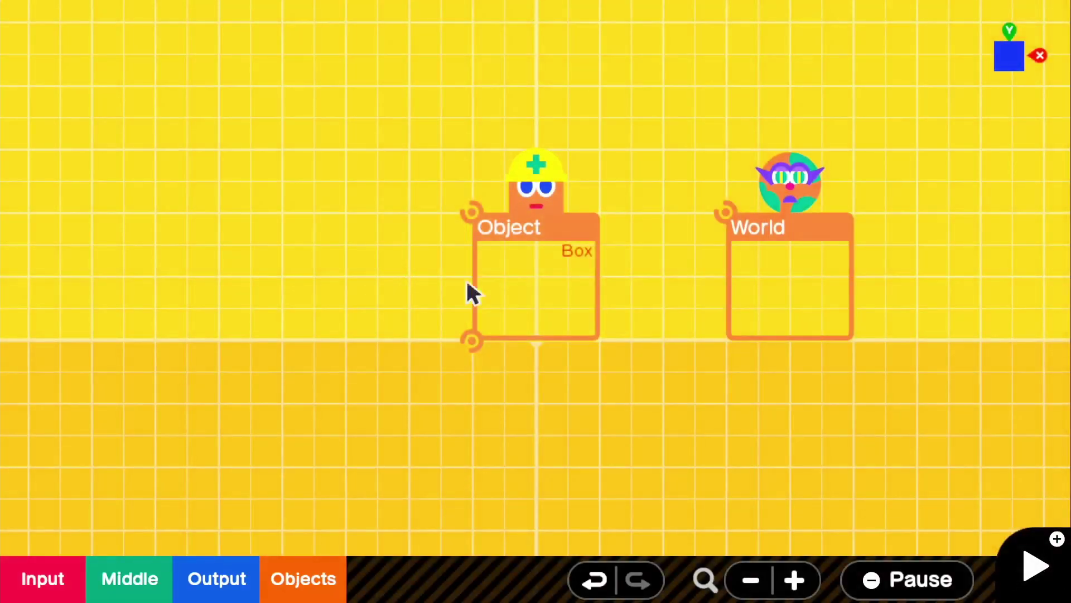
Change the object's colour to White
click(471, 287)
click(462, 403)
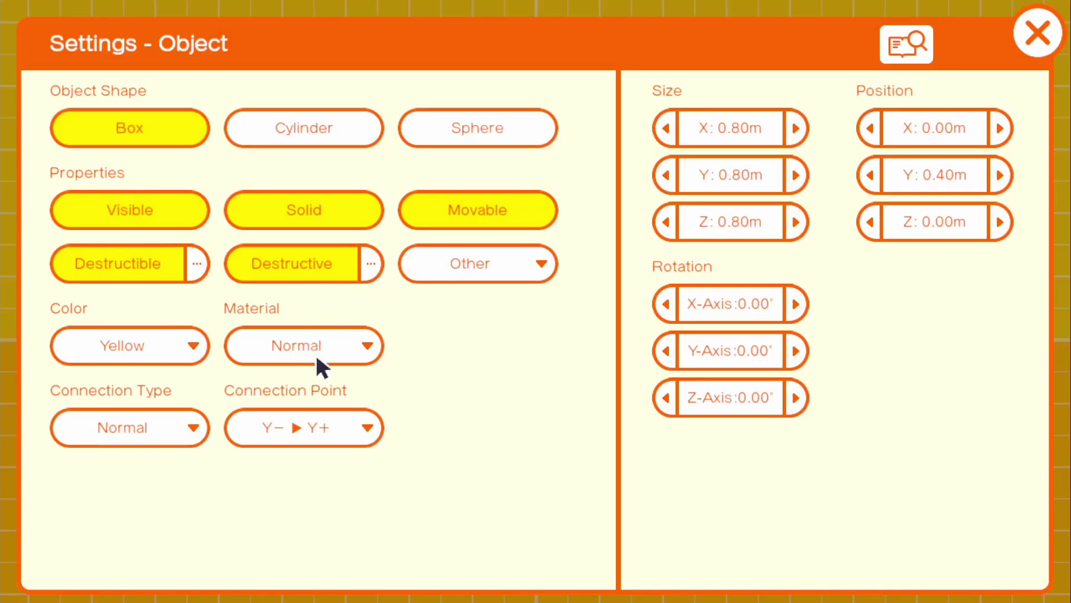
click(162, 357)
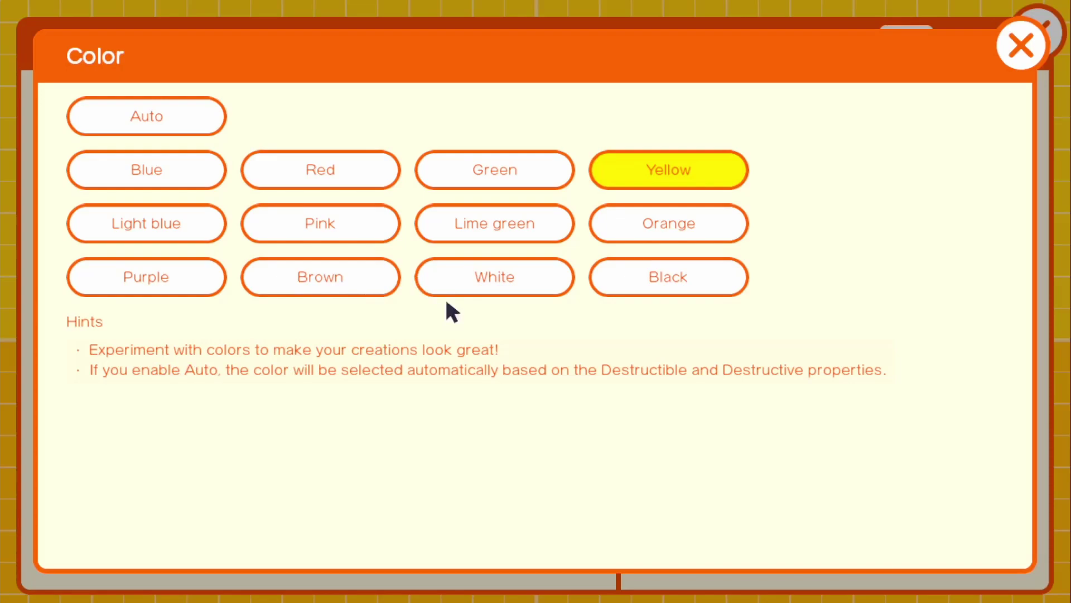
click(528, 278)
click(1035, 35)
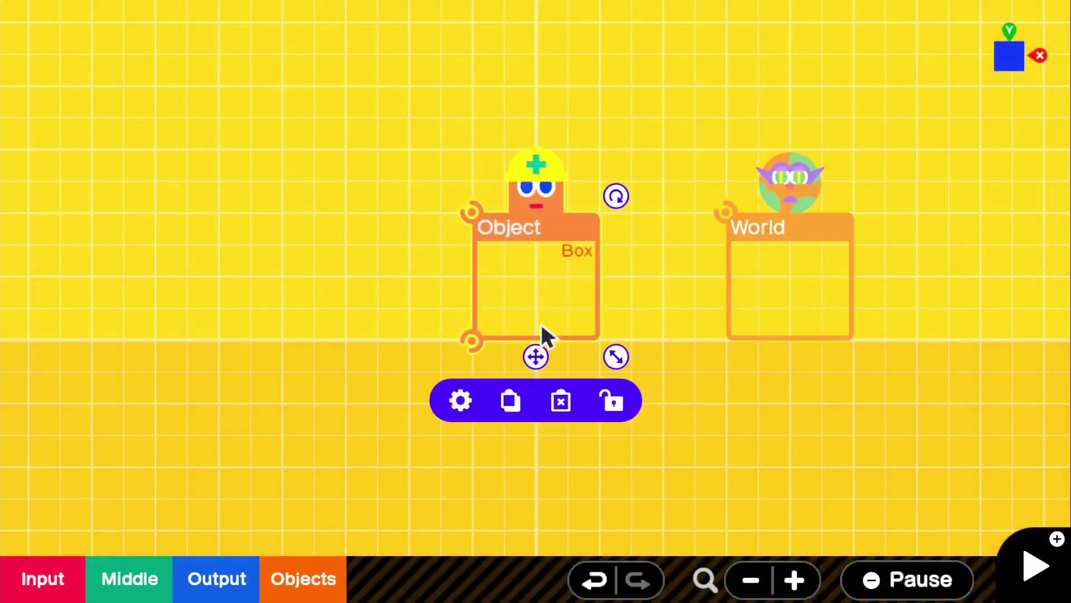
Reshape the white object into a Cylinder and test-play it glowing in darkness
click(469, 398)
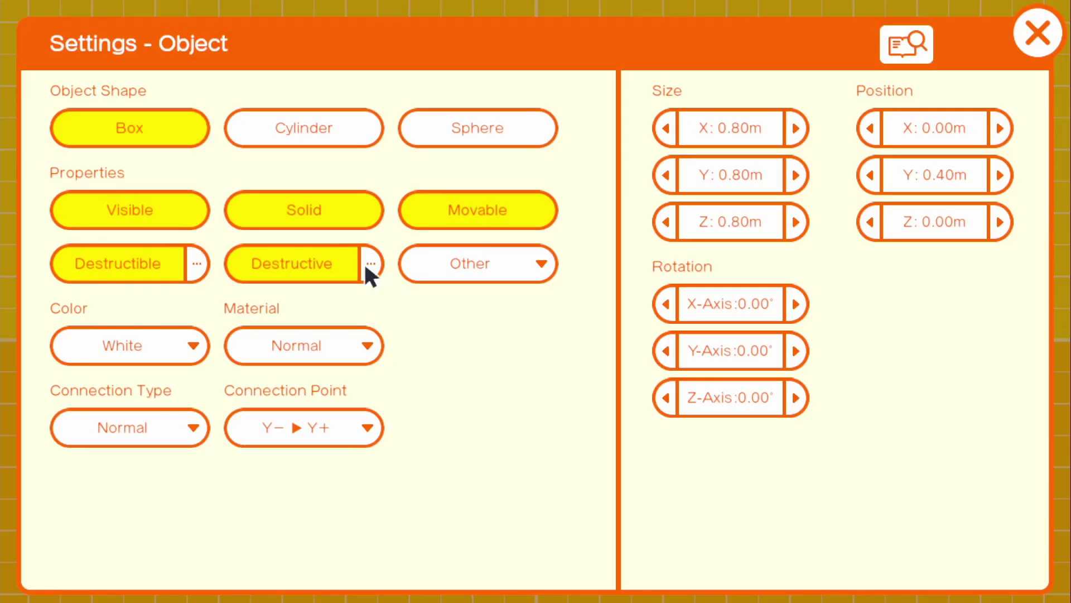
click(347, 125)
click(1038, 32)
click(1022, 568)
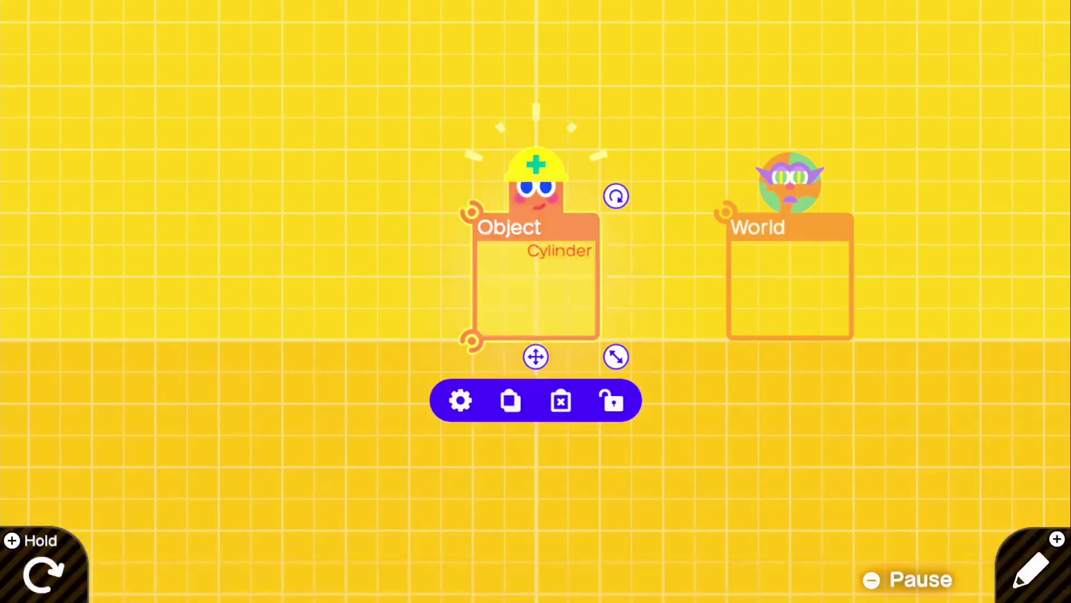
click(1031, 569)
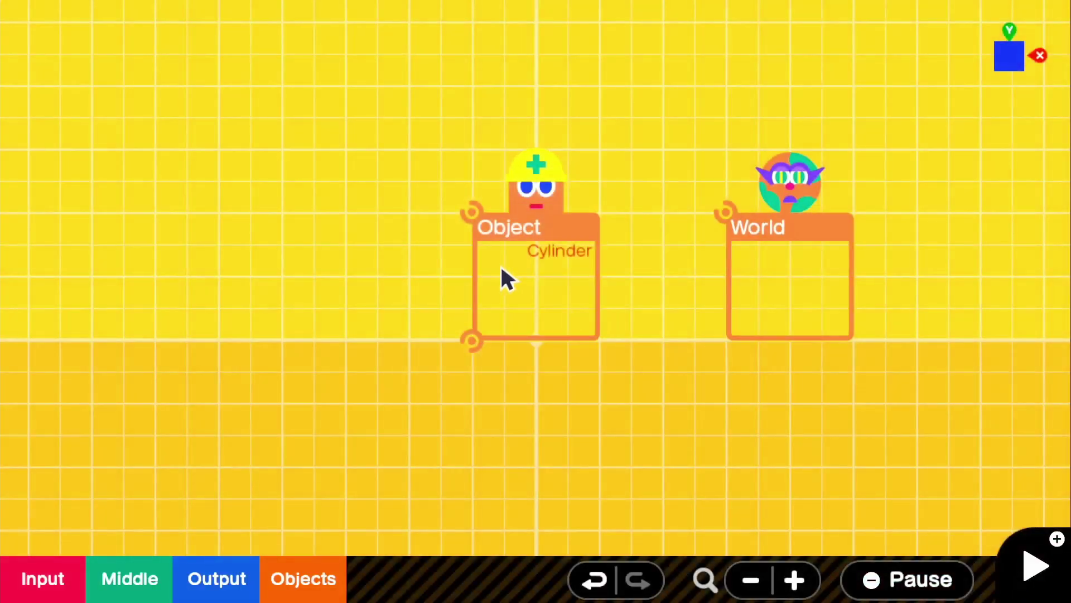
Reshape the object into a Sphere and test-play it glowing in darkness
click(501, 273)
click(461, 400)
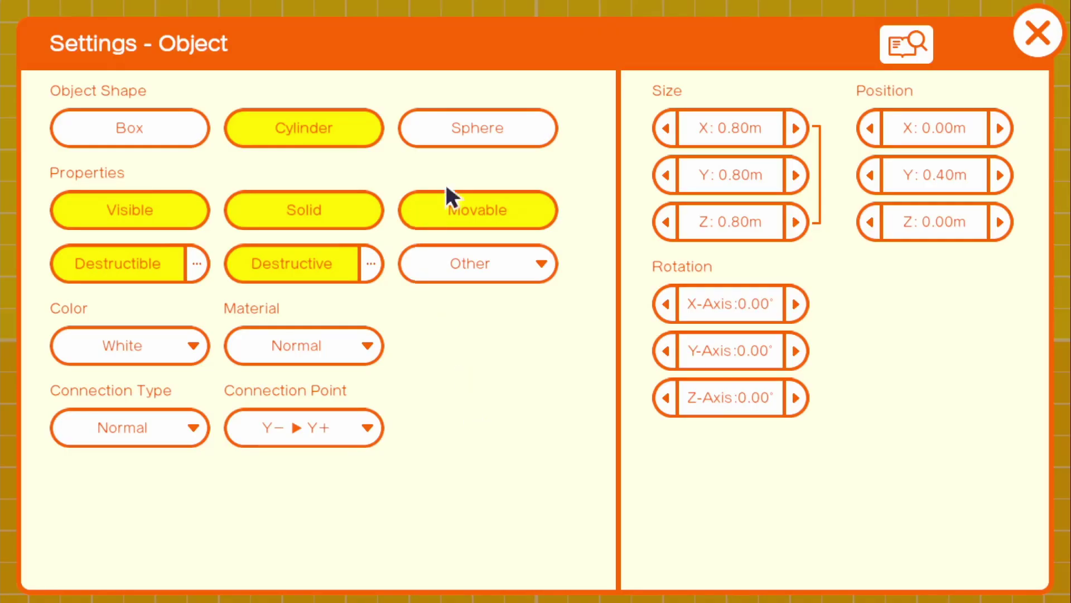
click(478, 124)
click(1035, 33)
click(1035, 567)
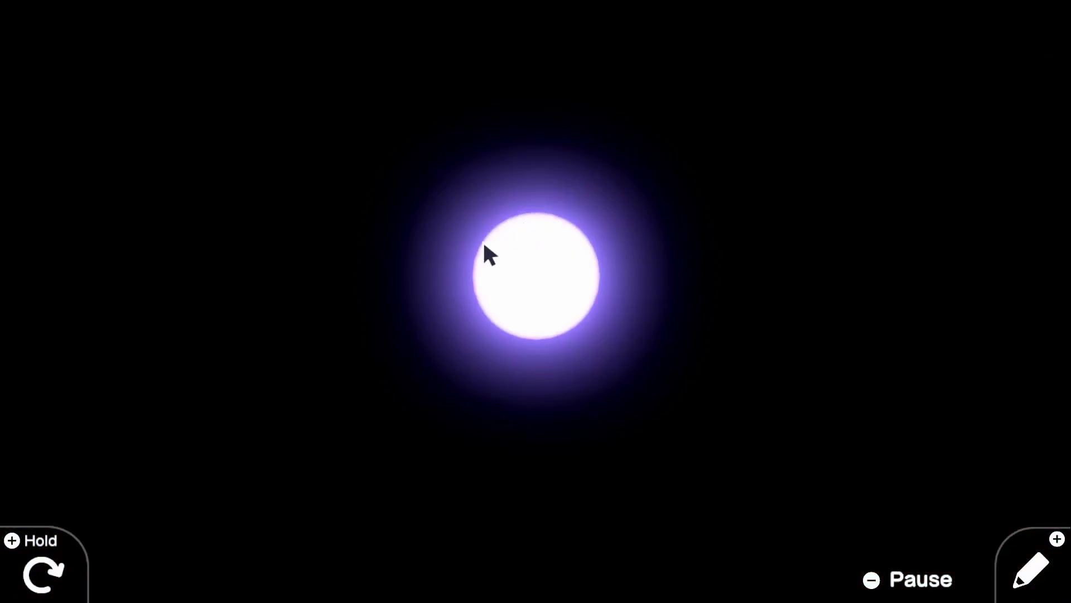
click(1031, 569)
click(820, 234)
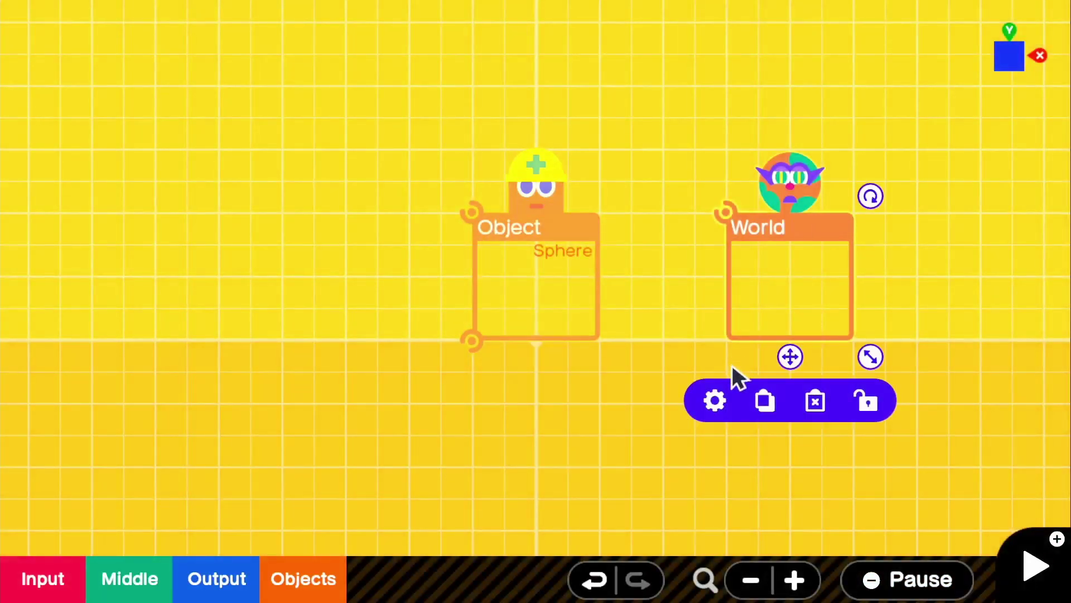
Change the World Nodon's lighting from pitch black to Outer space and test-play the sphere
click(713, 400)
click(337, 258)
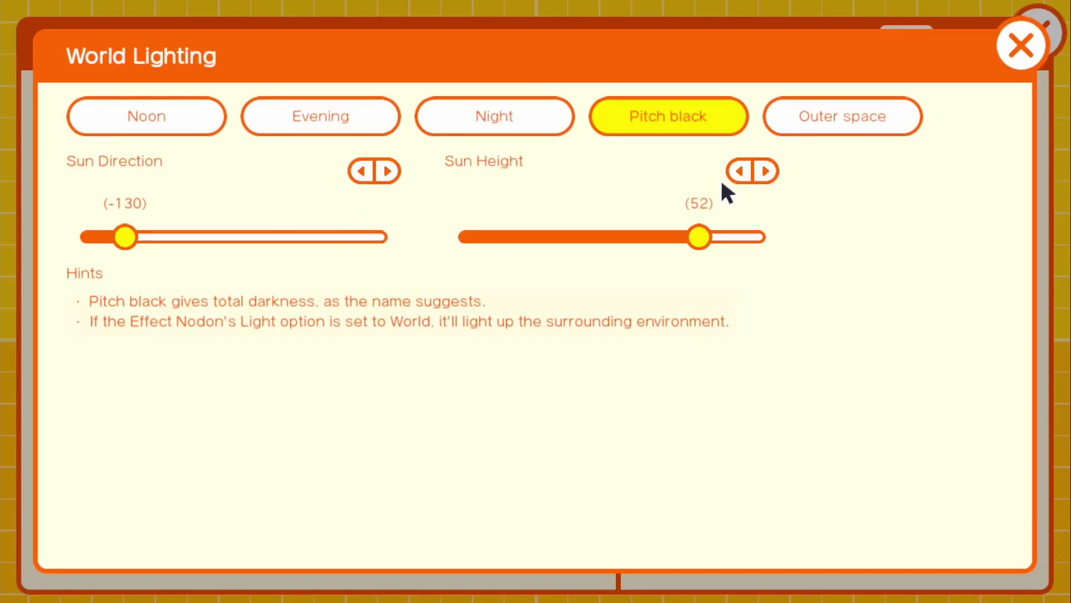
click(839, 120)
click(1023, 45)
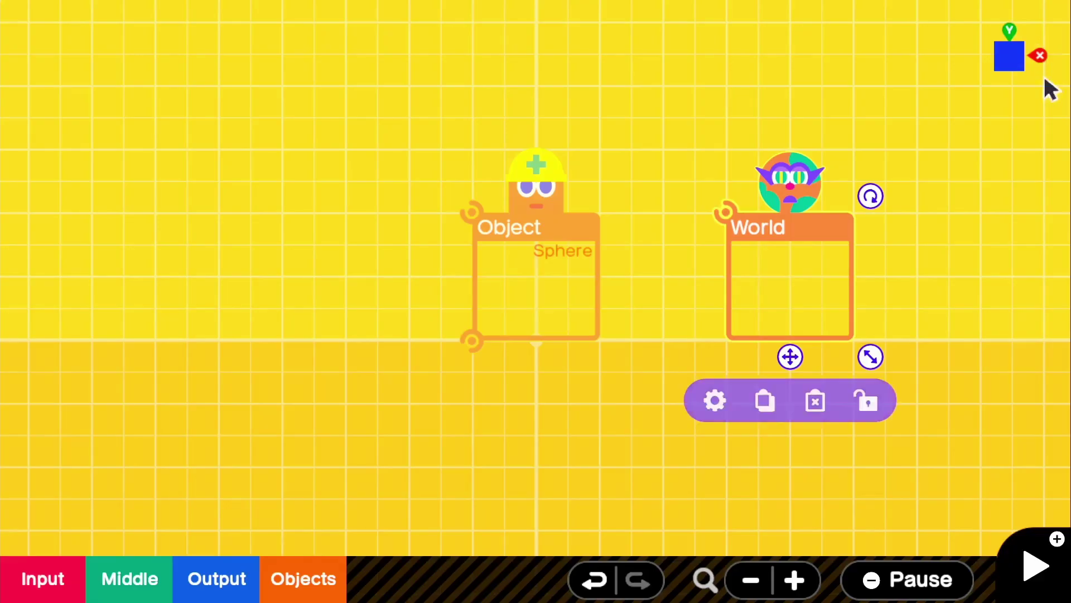
key(plus)
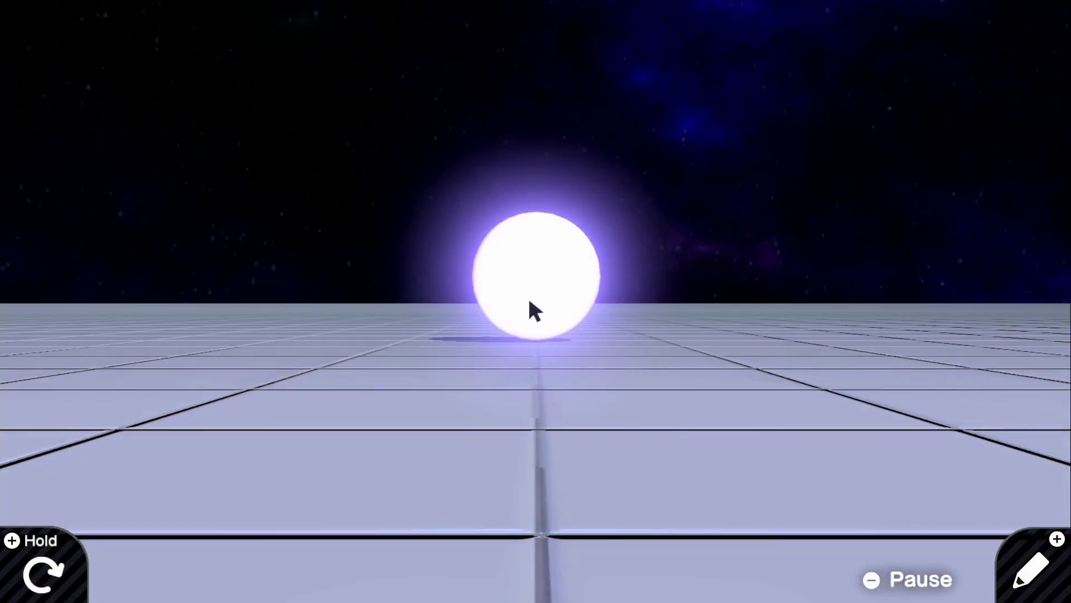
click(1049, 595)
Review the Sphere object's settings and leave them unchanged
click(535, 326)
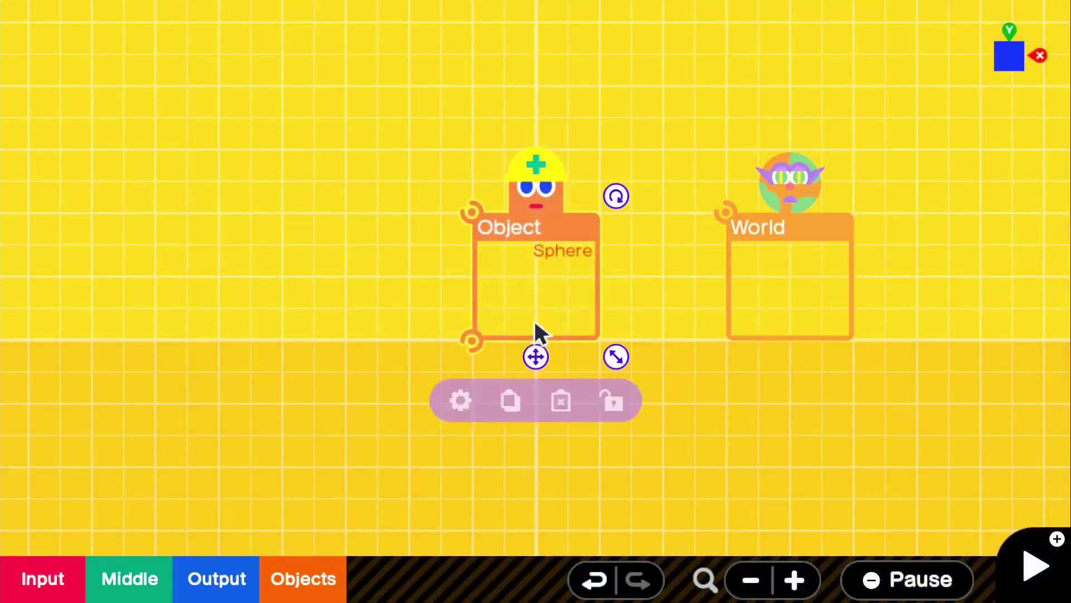
click(461, 399)
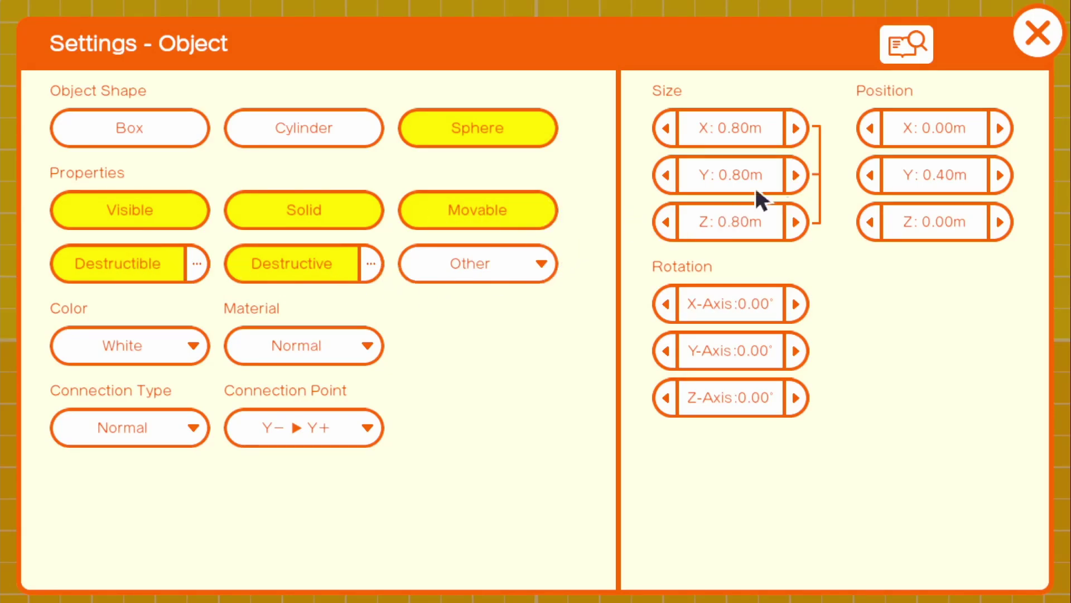
click(1036, 33)
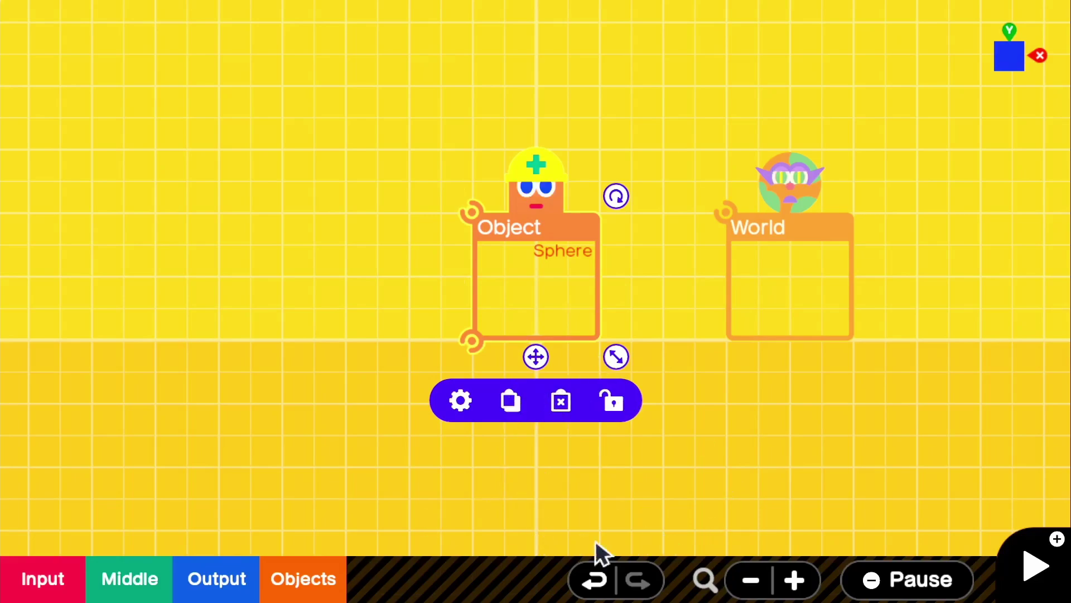
Add a Round Balloon fancy object and test-play it under outer-space lighting
click(336, 584)
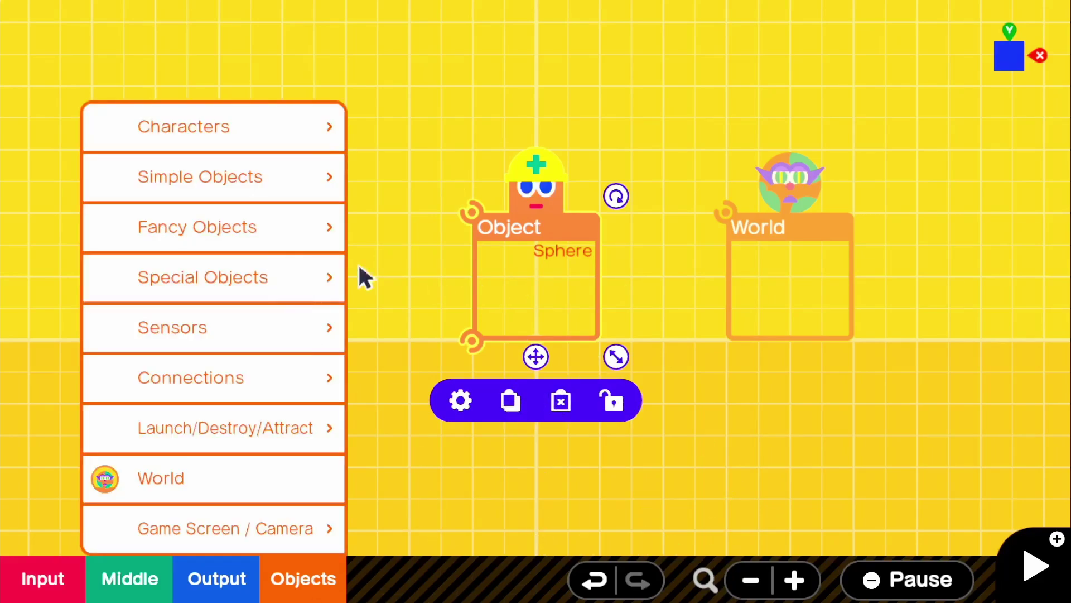
mouse_move(239, 232)
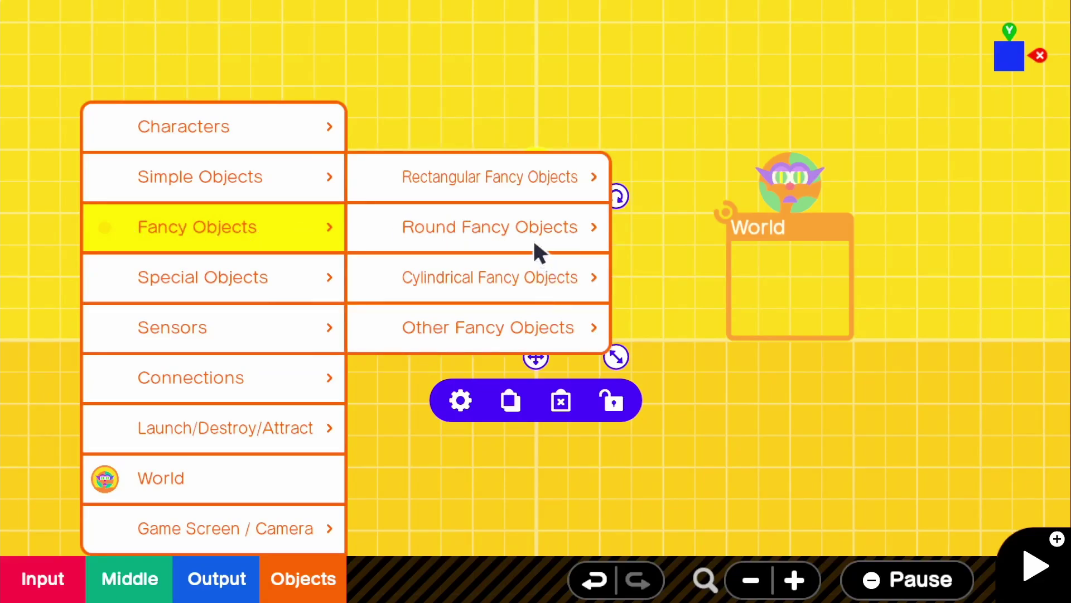
mouse_move(534, 238)
click(731, 240)
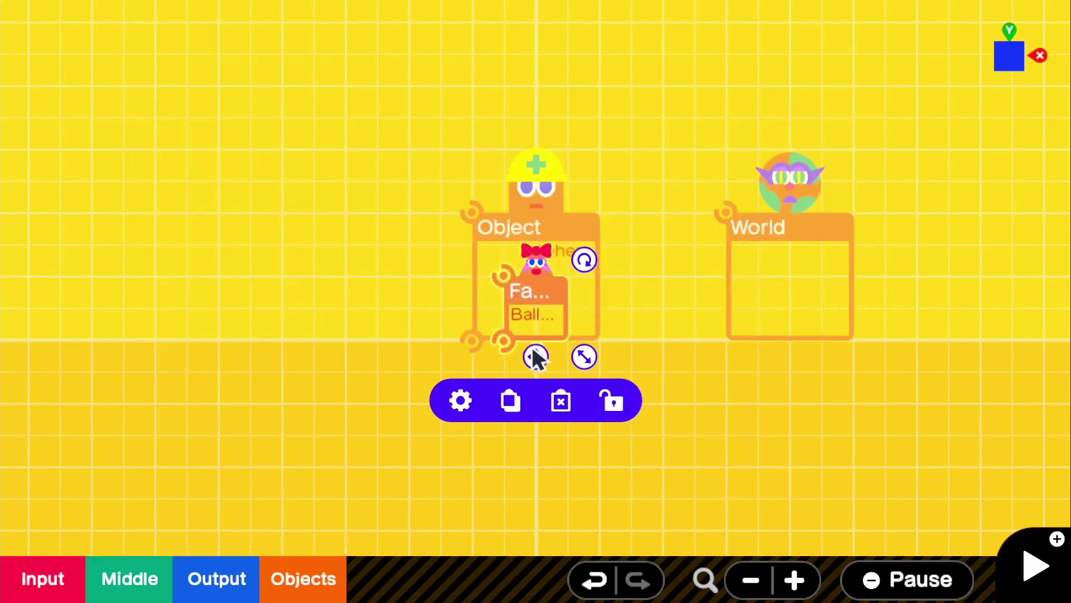
key(plus)
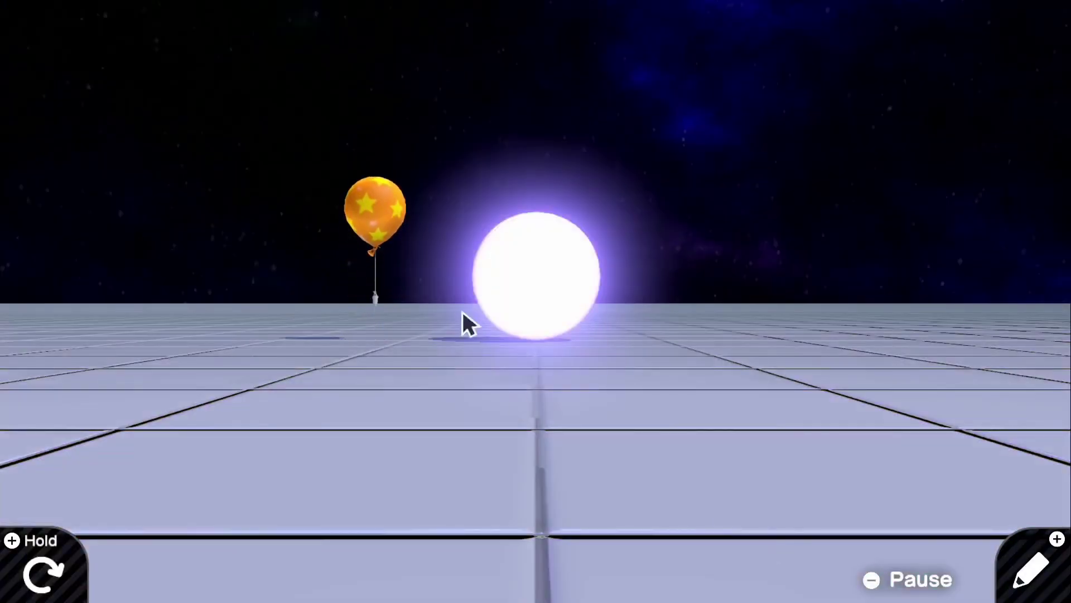
key(plus)
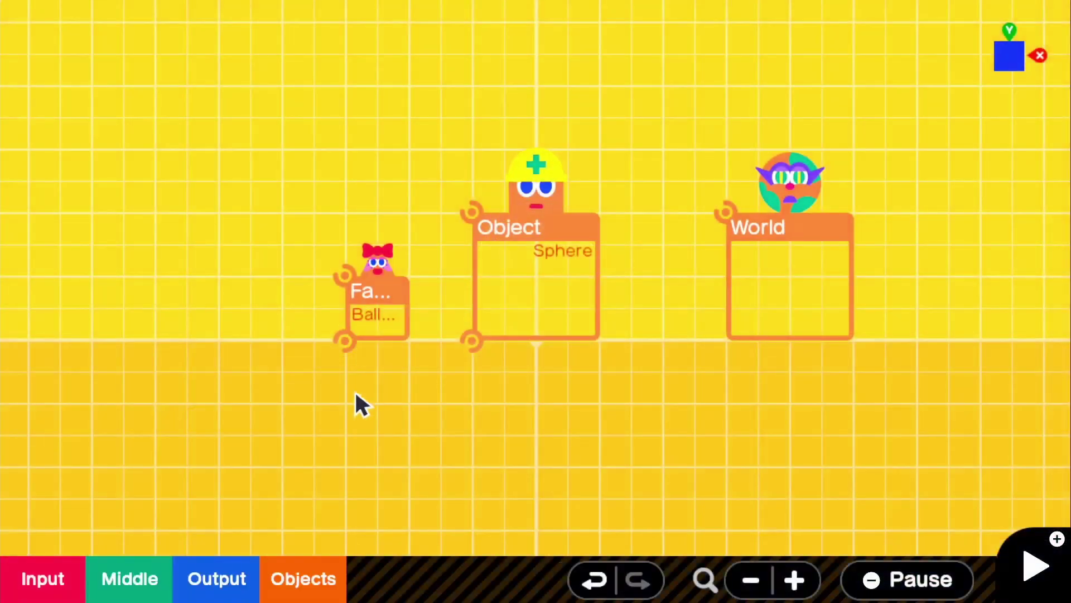
Add a Rectangular Shipping Container, place its node on the left, and test-play it
click(295, 581)
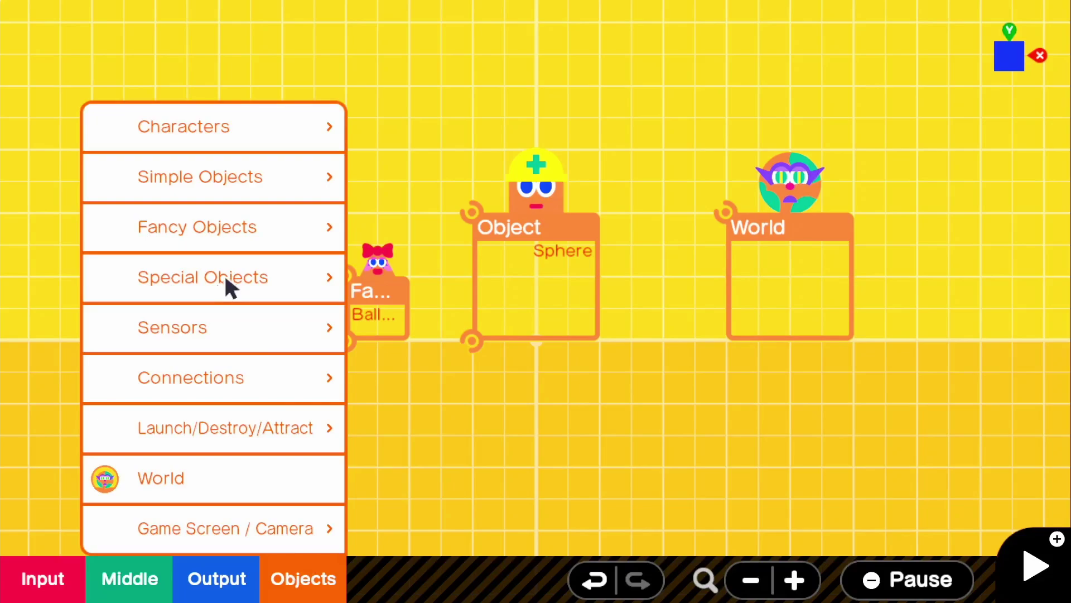
mouse_move(249, 253)
mouse_move(487, 177)
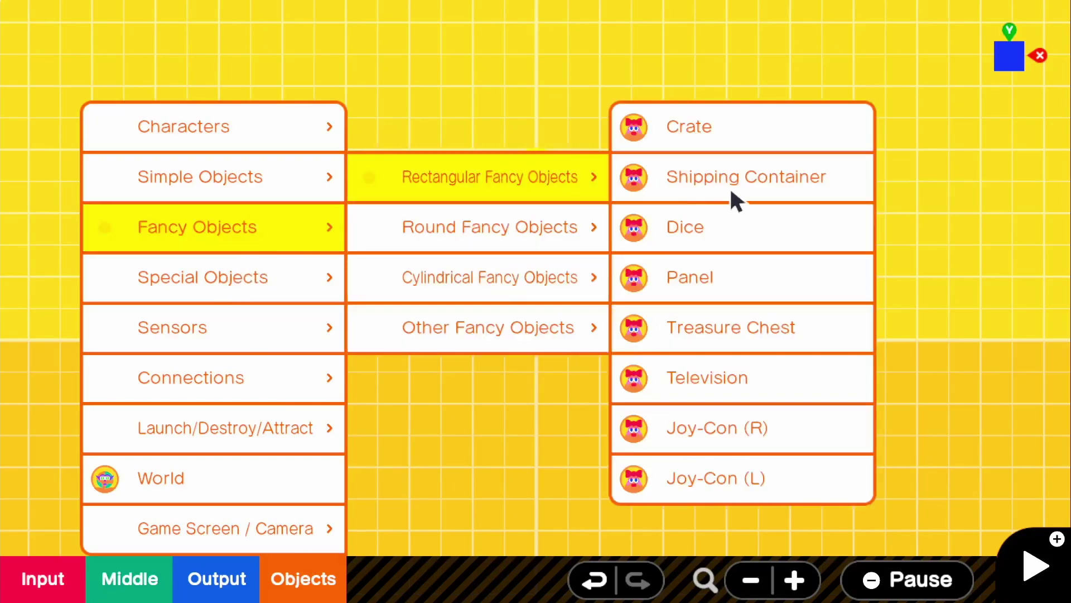
click(731, 201)
drag(550, 390, 232, 327)
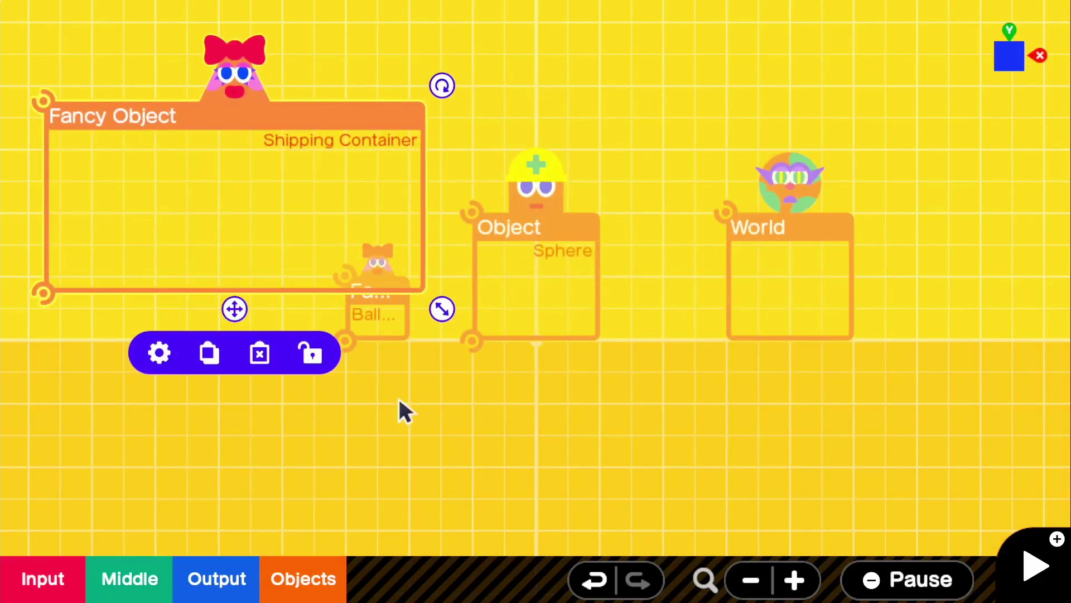
click(1032, 565)
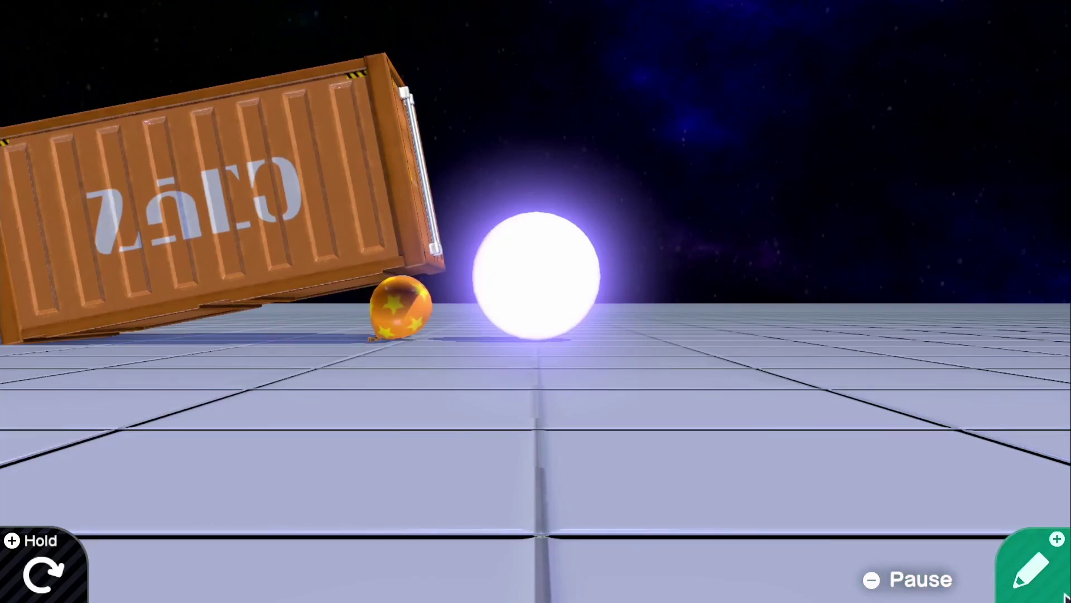
click(1064, 595)
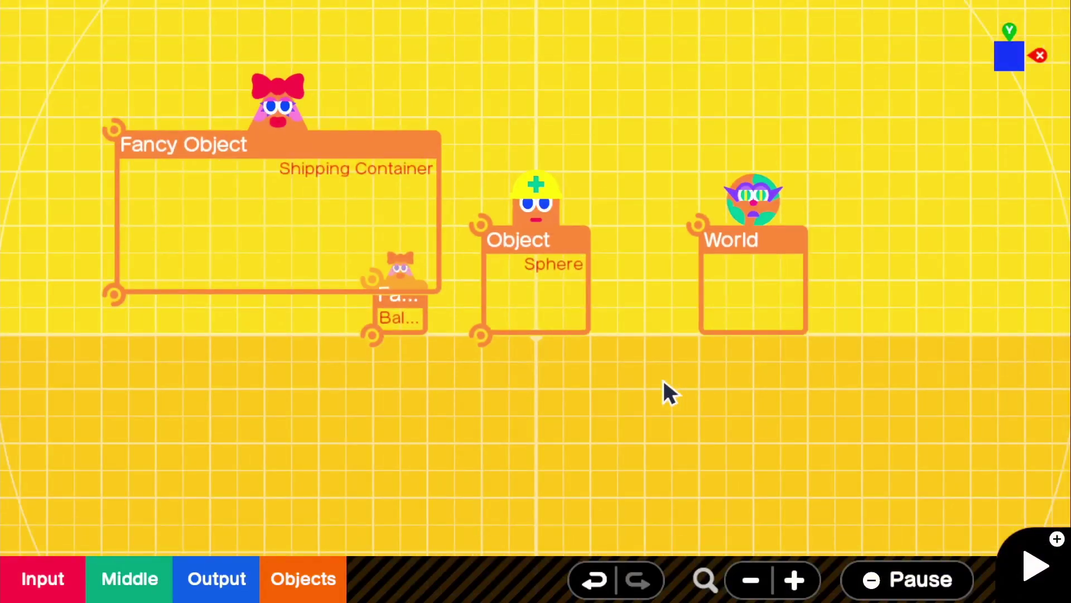
drag(664, 383, 669, 459)
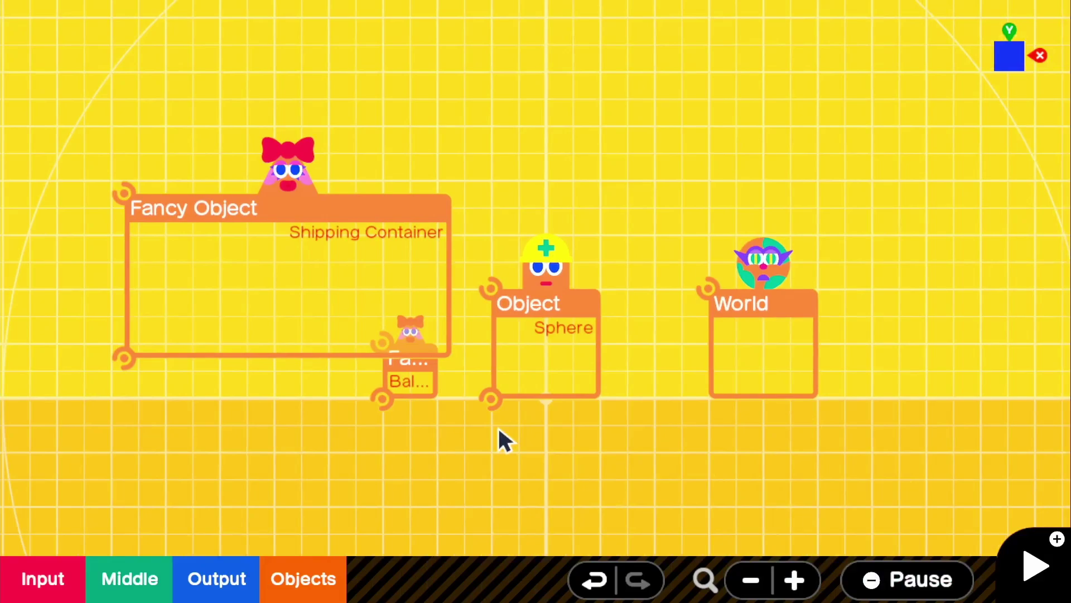